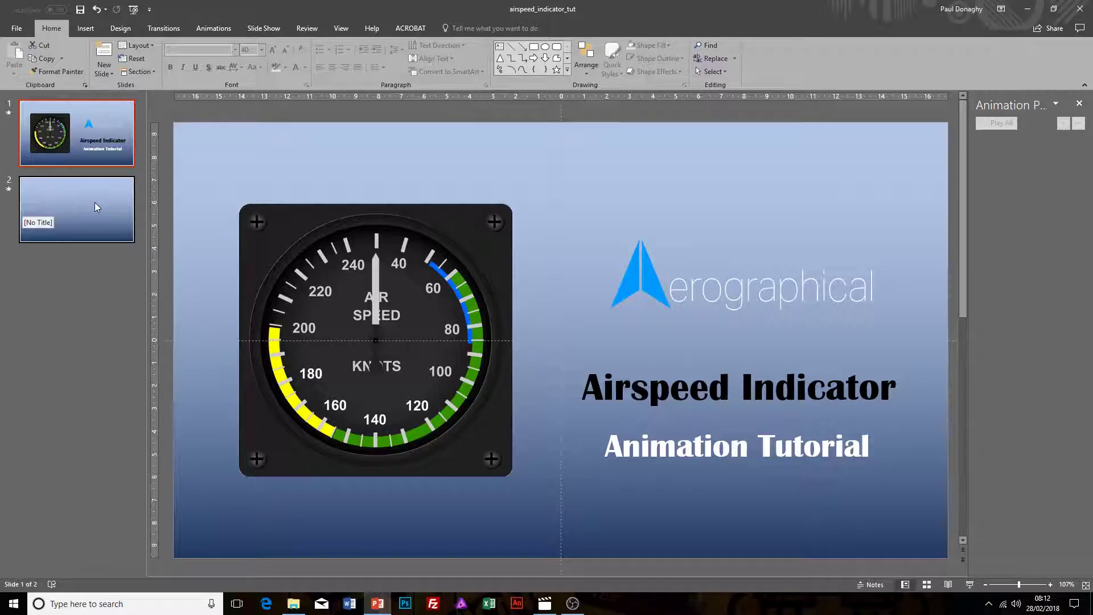
Insert the airspeed_noBack dial picture on the empty second slide.
click(96, 207)
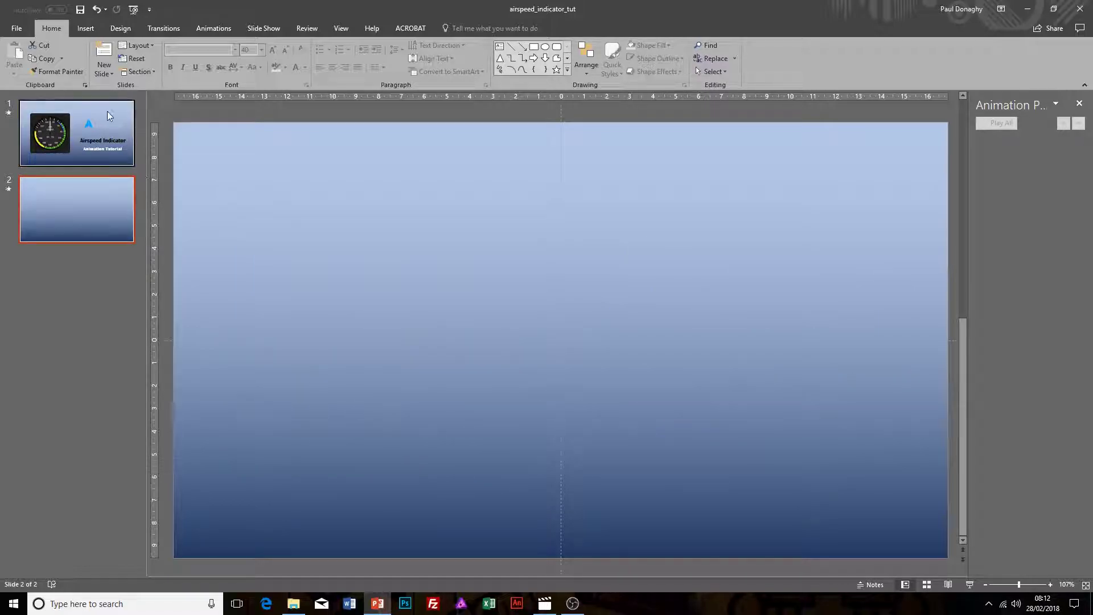
click(87, 30)
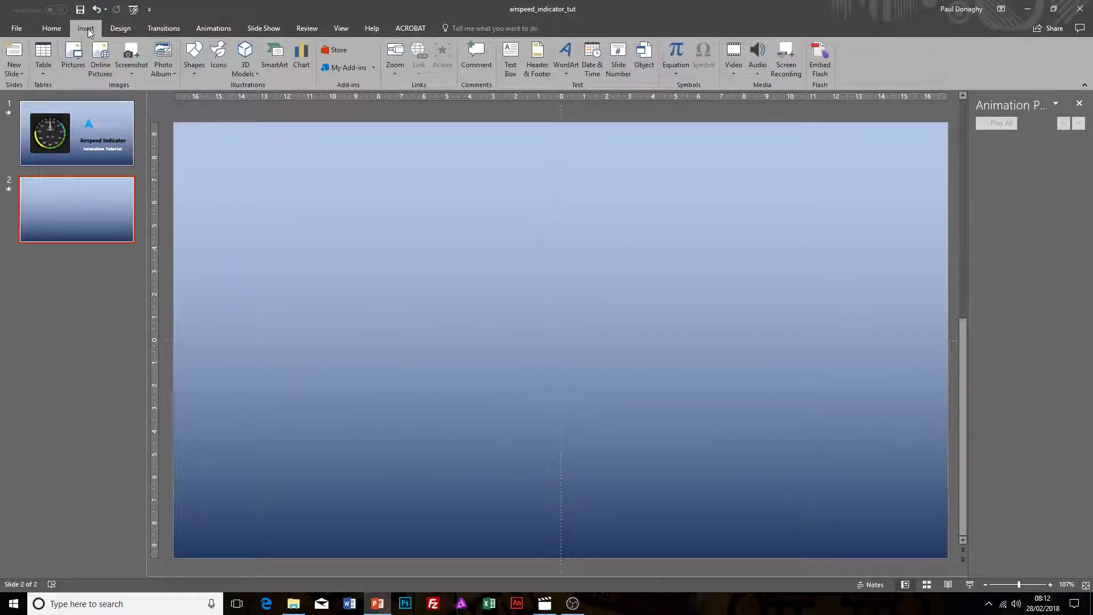
click(73, 60)
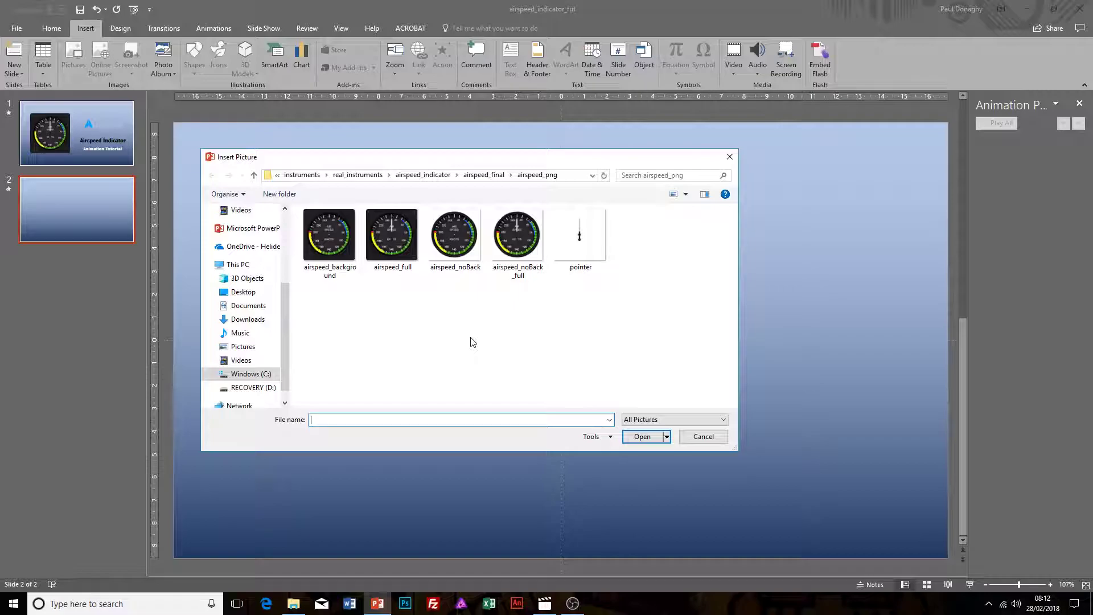
click(452, 244)
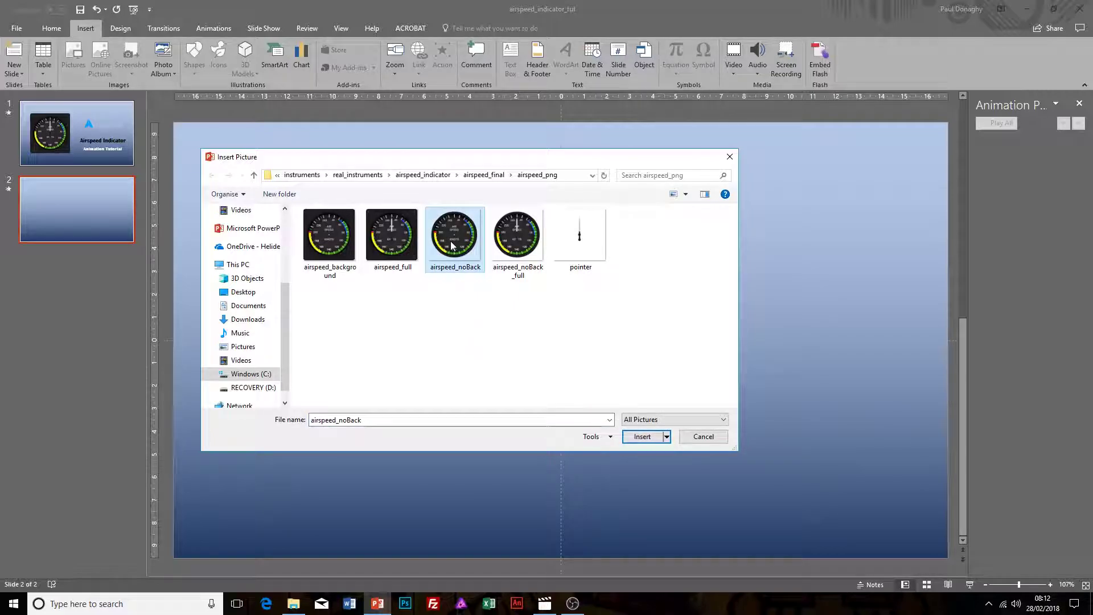
click(642, 437)
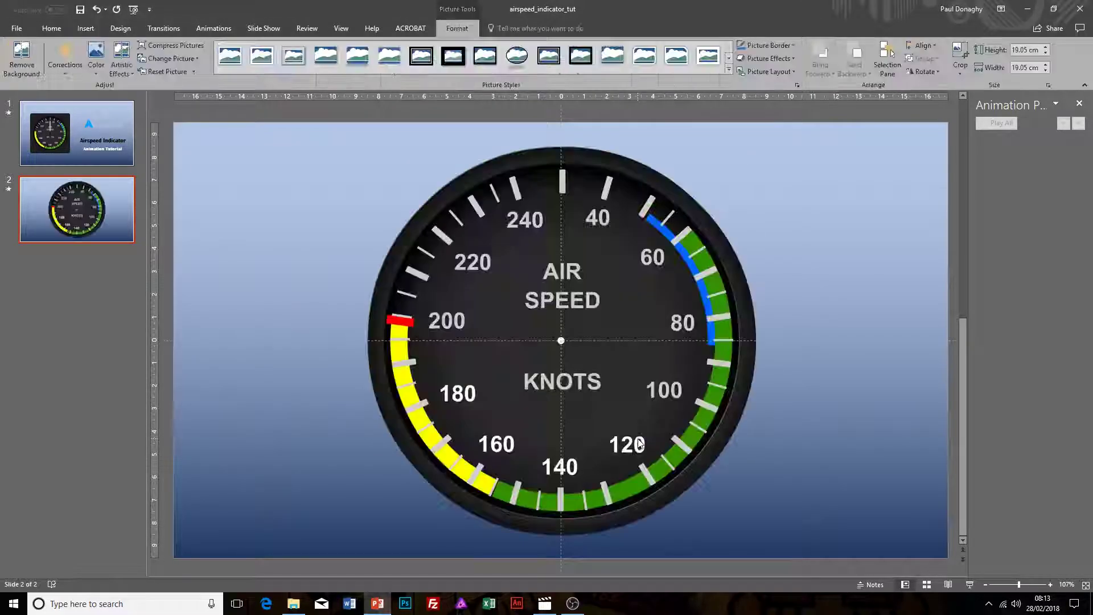
Insert the pointer picture over the airspeed dial on slide 2.
click(86, 28)
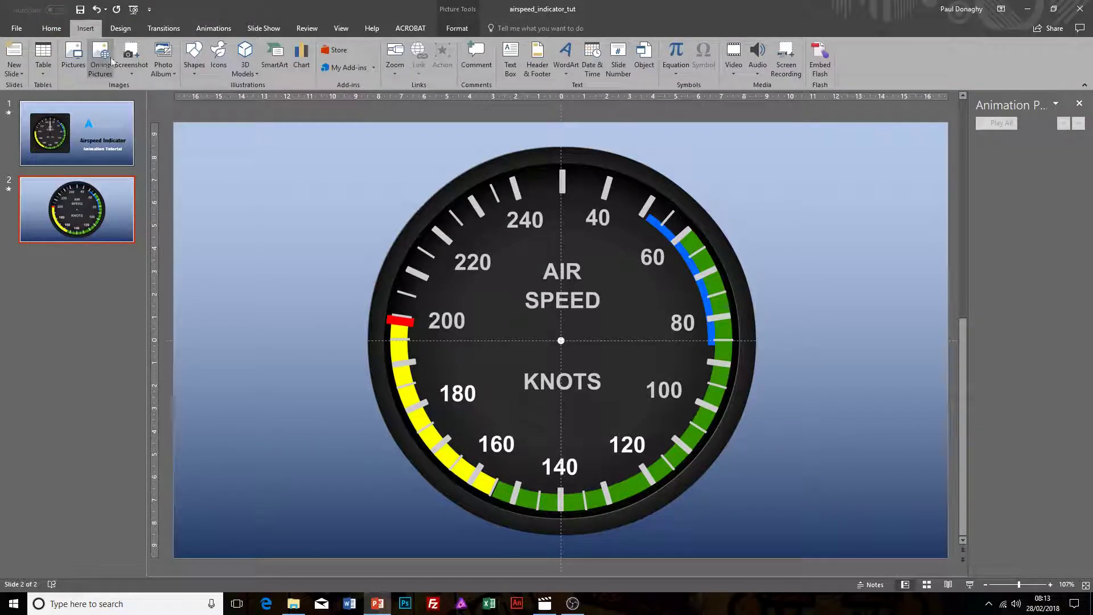
click(73, 57)
click(582, 245)
click(642, 437)
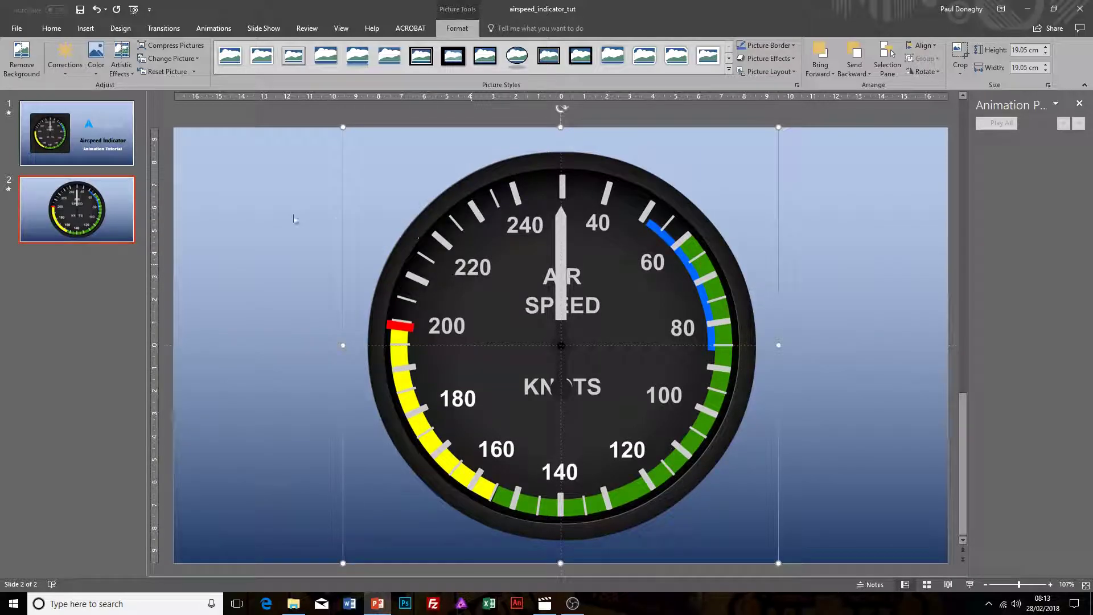
Select the dial and pointer pictures together and scale both to about 14.68 cm square, centred on the slide.
click(240, 162)
drag(261, 109, 856, 561)
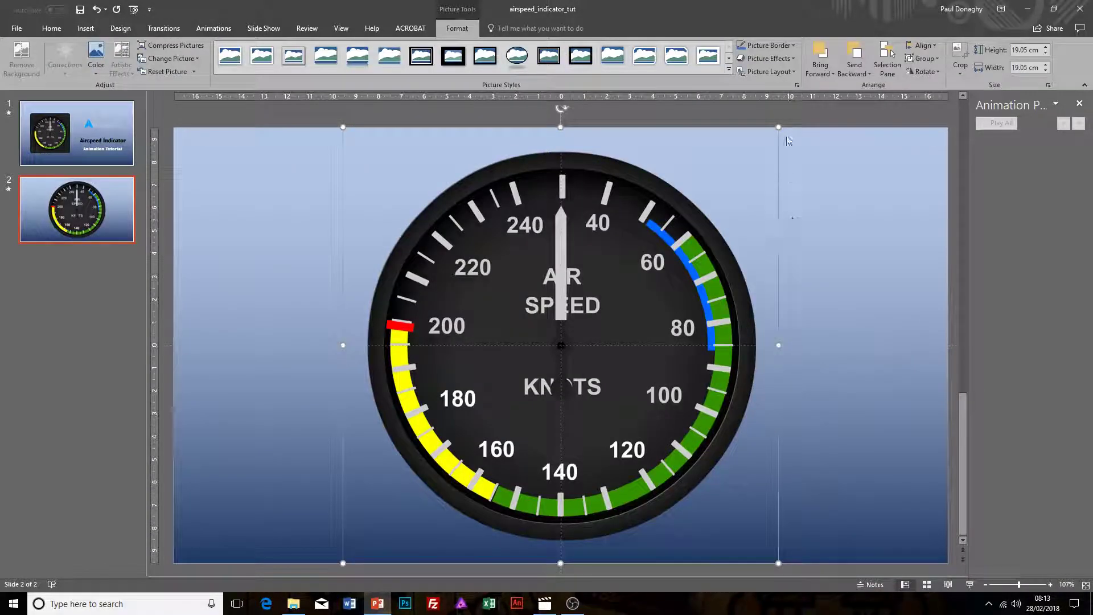
drag(778, 126, 613, 289)
drag(538, 313, 586, 241)
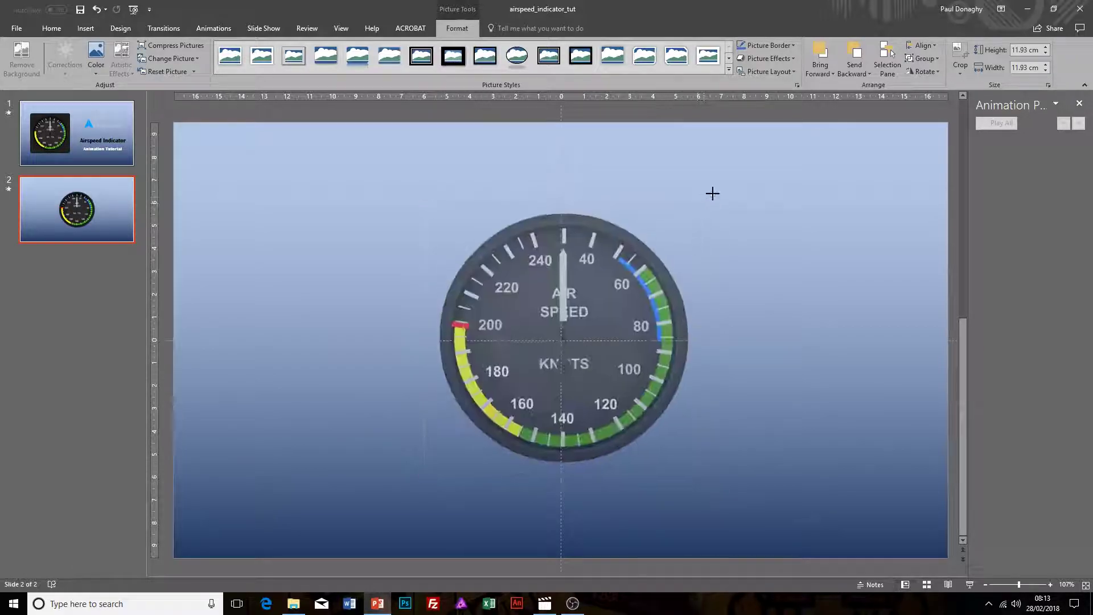
drag(760, 171, 761, 136)
drag(662, 214, 631, 250)
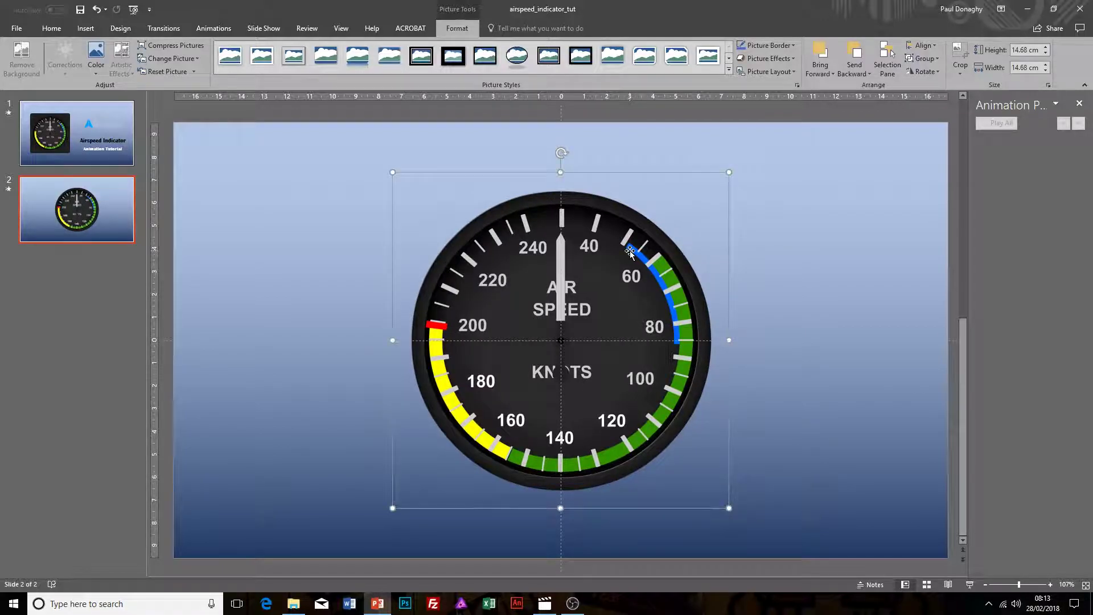
click(754, 203)
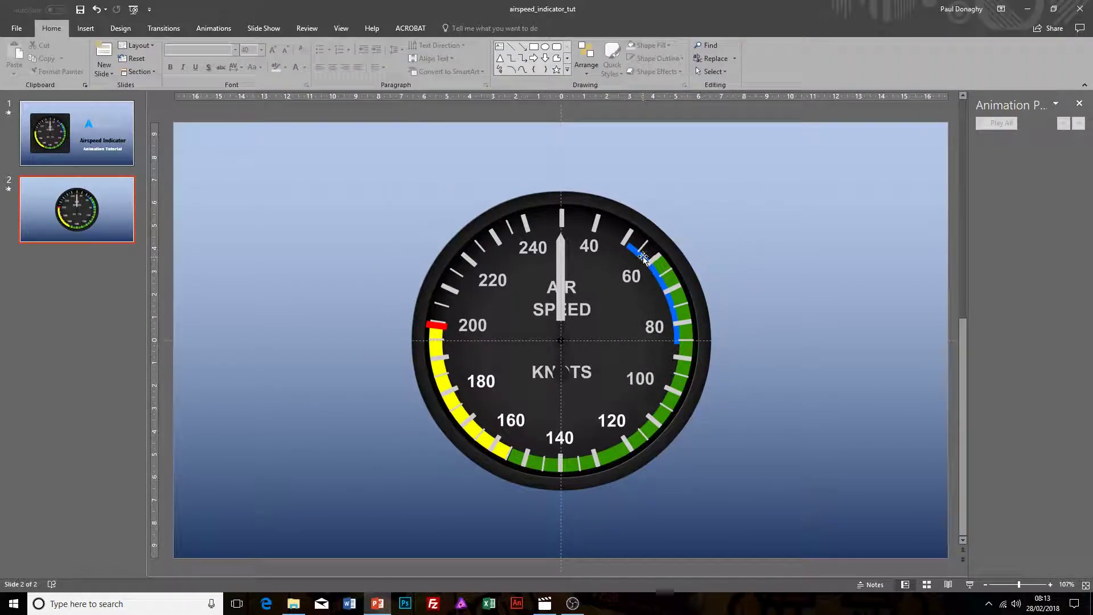
Try rotating the pointer around the dial's centre and return it to the upright position.
click(564, 266)
drag(562, 159, 535, 226)
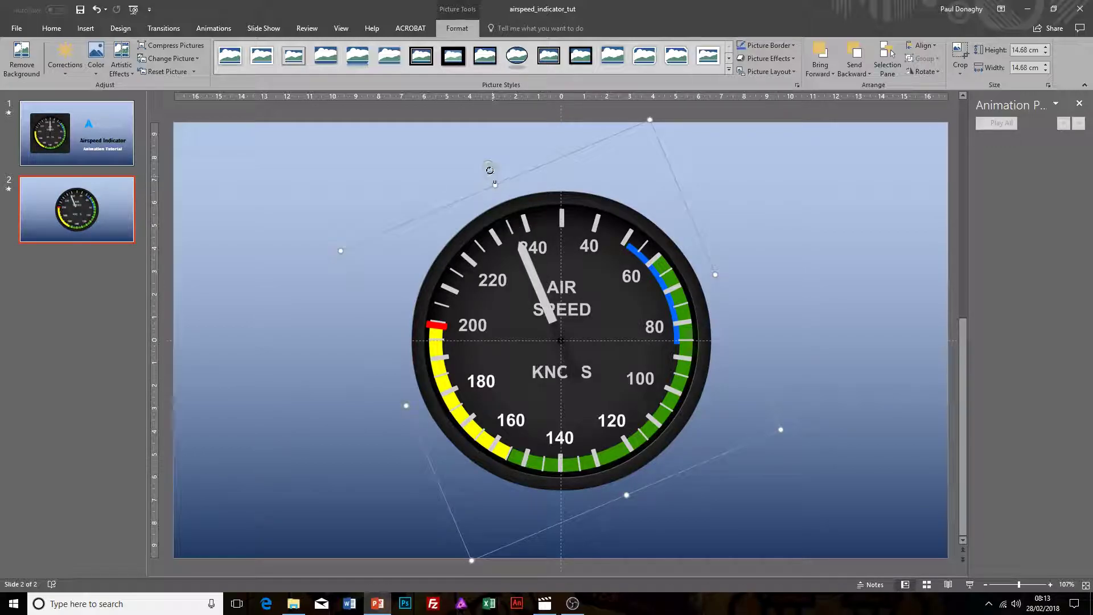
drag(551, 179, 721, 249)
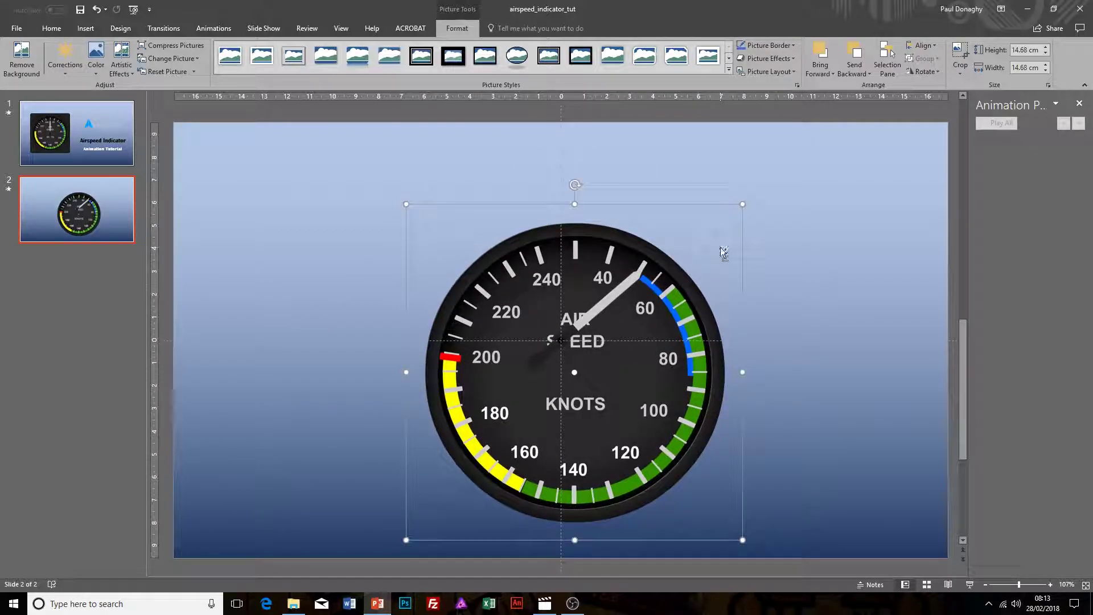
key(ctrl+z)
click(591, 289)
drag(704, 218, 567, 166)
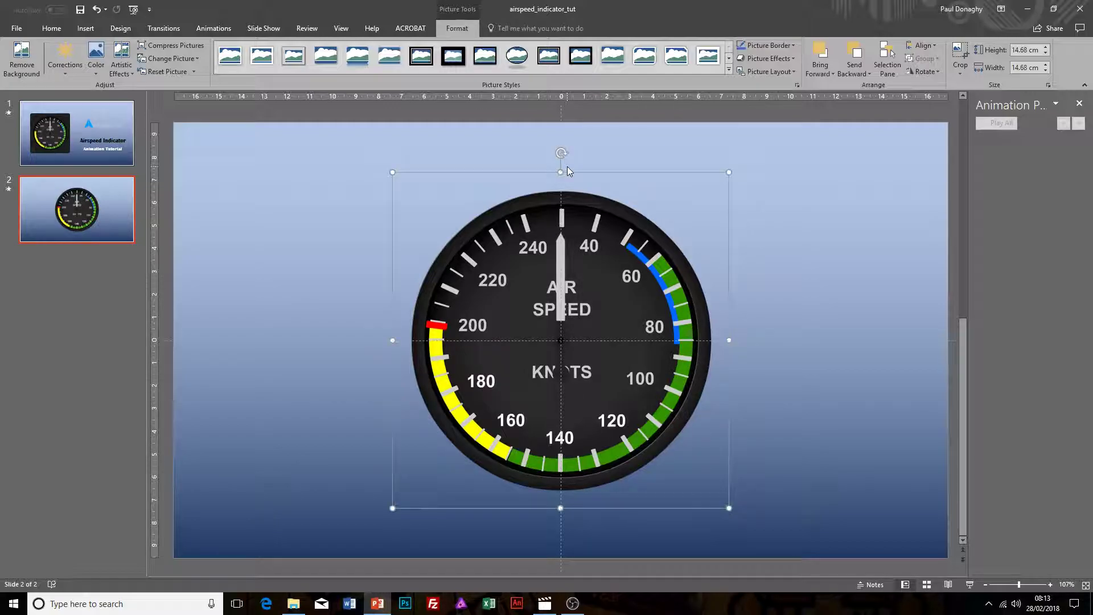
Duplicate slide 2 twice to create slides 3 and 4.
click(109, 227)
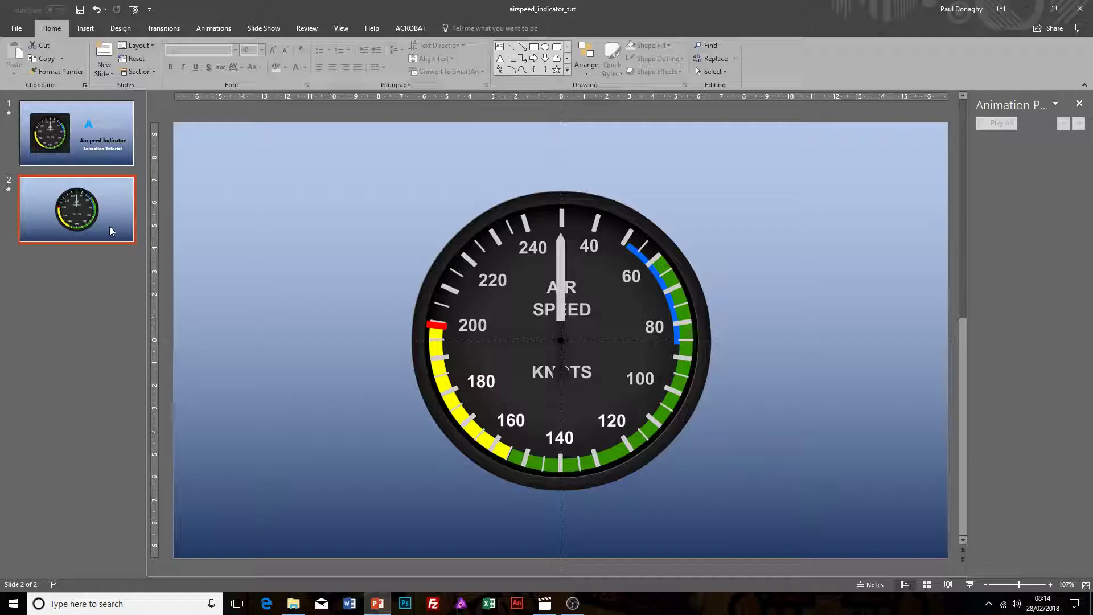
key(ctrl+d)
key(ctrl+d)
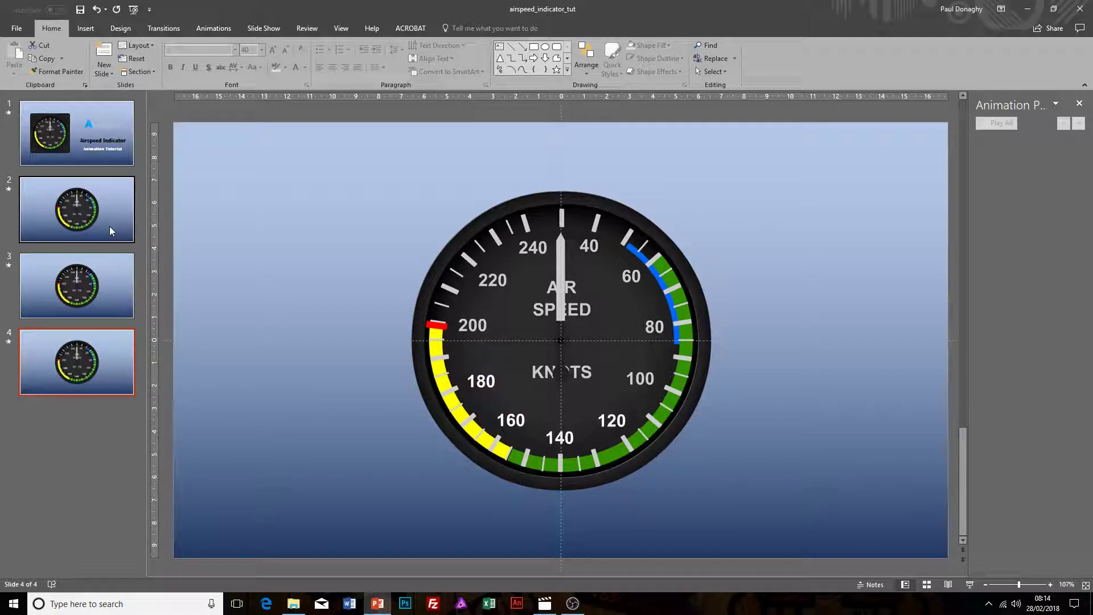
Apply the Morph transition to slides 2, 3 and 4.
click(109, 222)
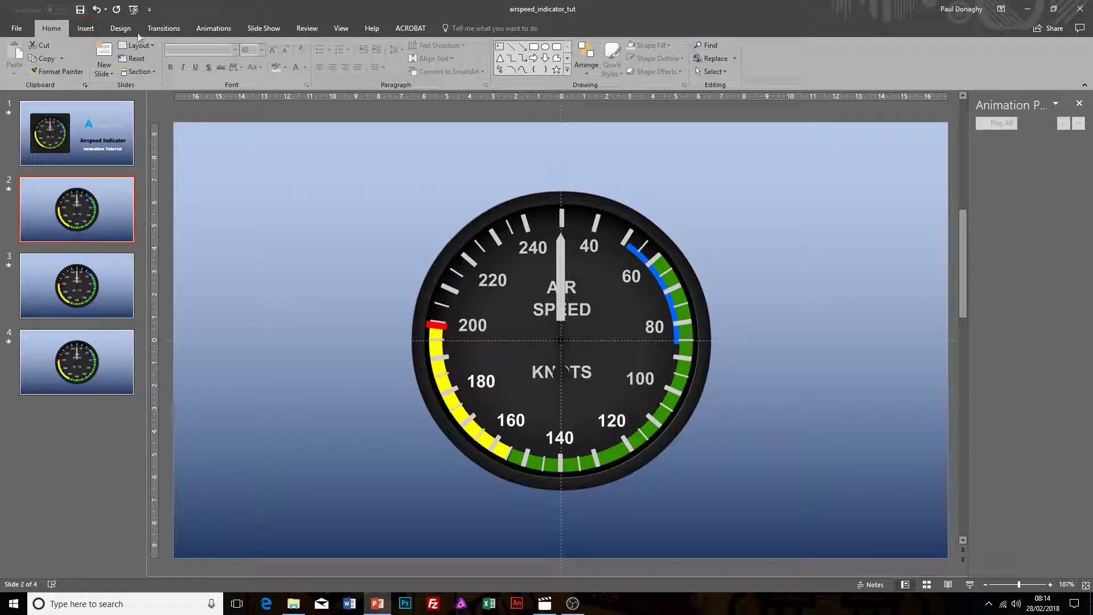
click(173, 31)
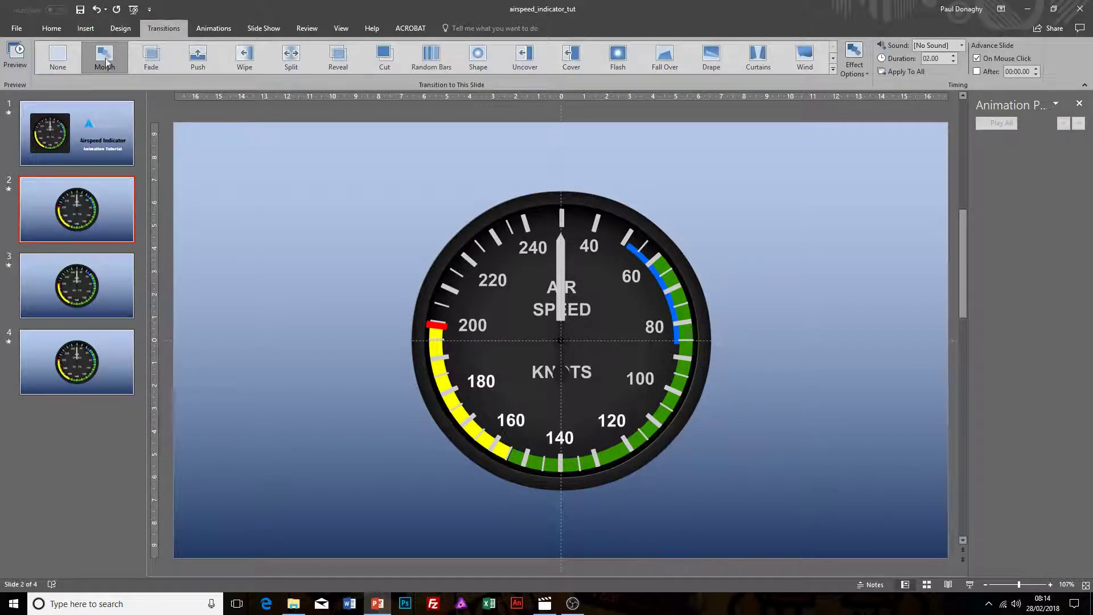
click(114, 285)
click(113, 62)
click(101, 380)
click(108, 65)
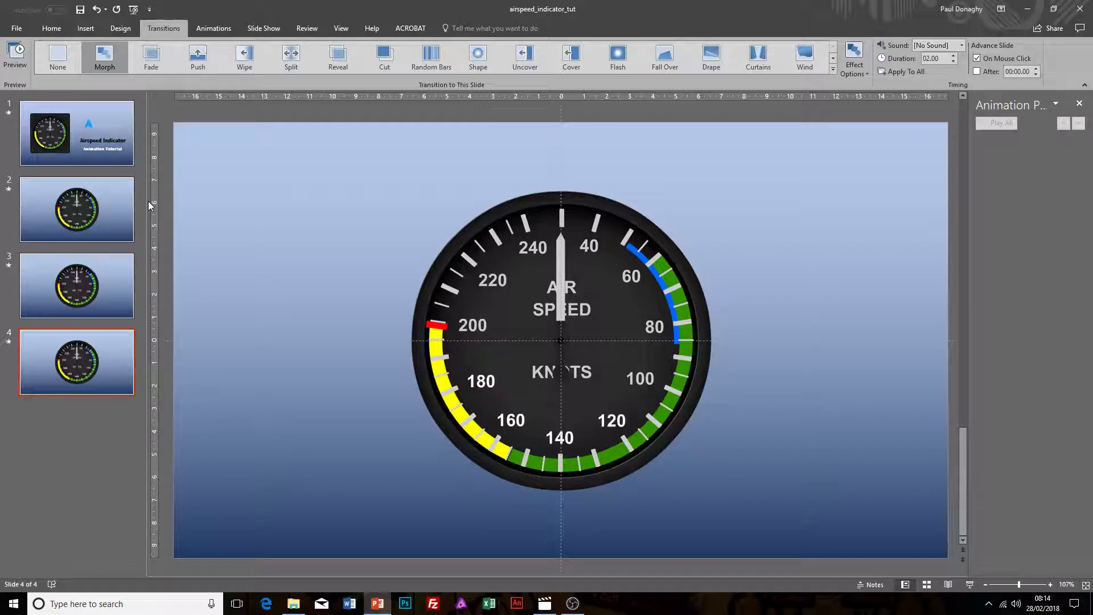
click(105, 57)
On slide 3, rotate the pointer clockwise to about 80 knots.
click(76, 285)
click(552, 272)
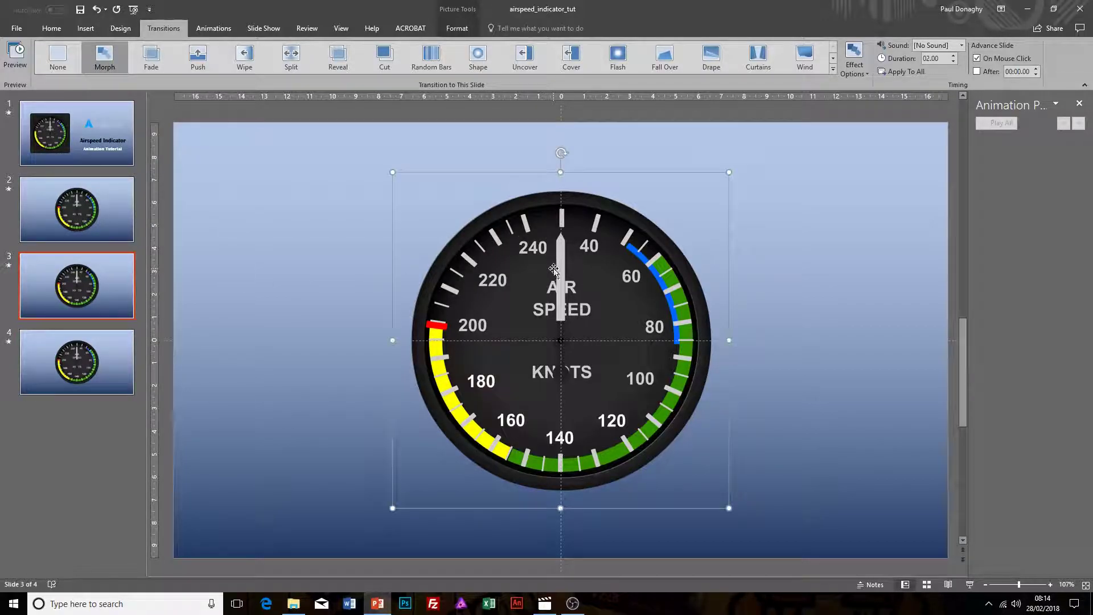
drag(563, 150, 672, 326)
On slide 4, rotate the pointer straight down to 140 knots.
click(114, 358)
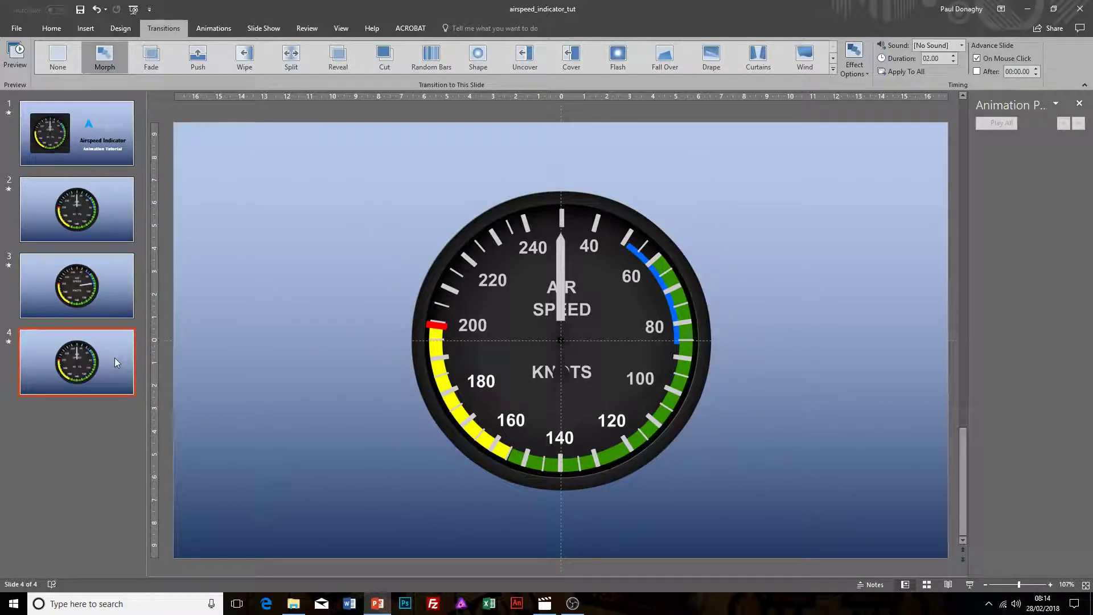
click(552, 259)
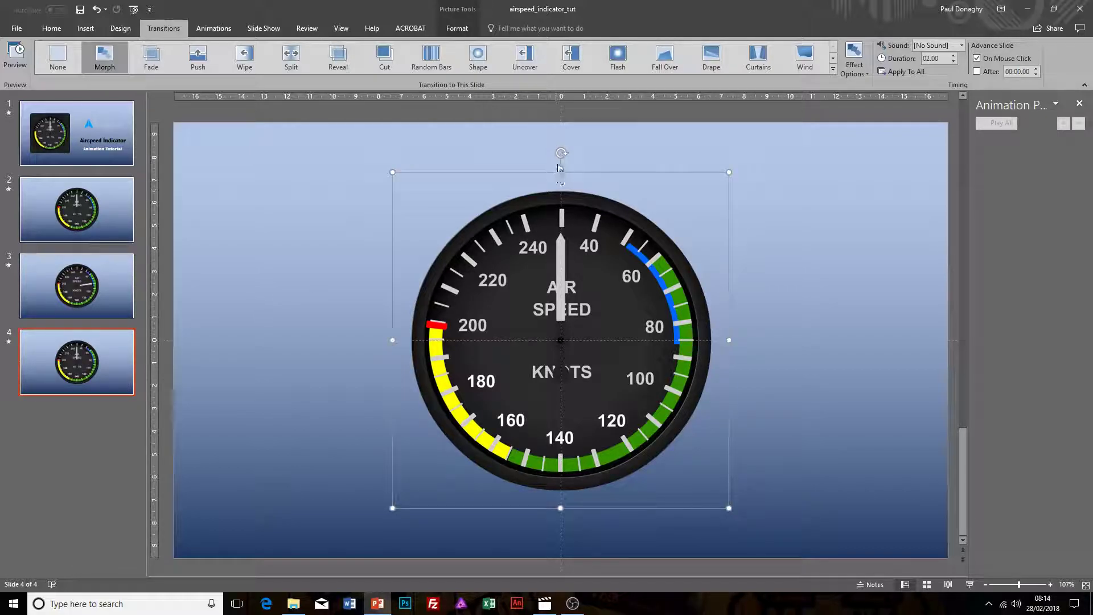
mouse_move(561, 155)
mouse_down()
mouse_move(630, 215)
mouse_move(659, 344)
mouse_move(639, 431)
mouse_move(565, 466)
mouse_up()
Play the slide show from slide 2 through slide 4 to check the pointer animation, and exit it.
click(53, 227)
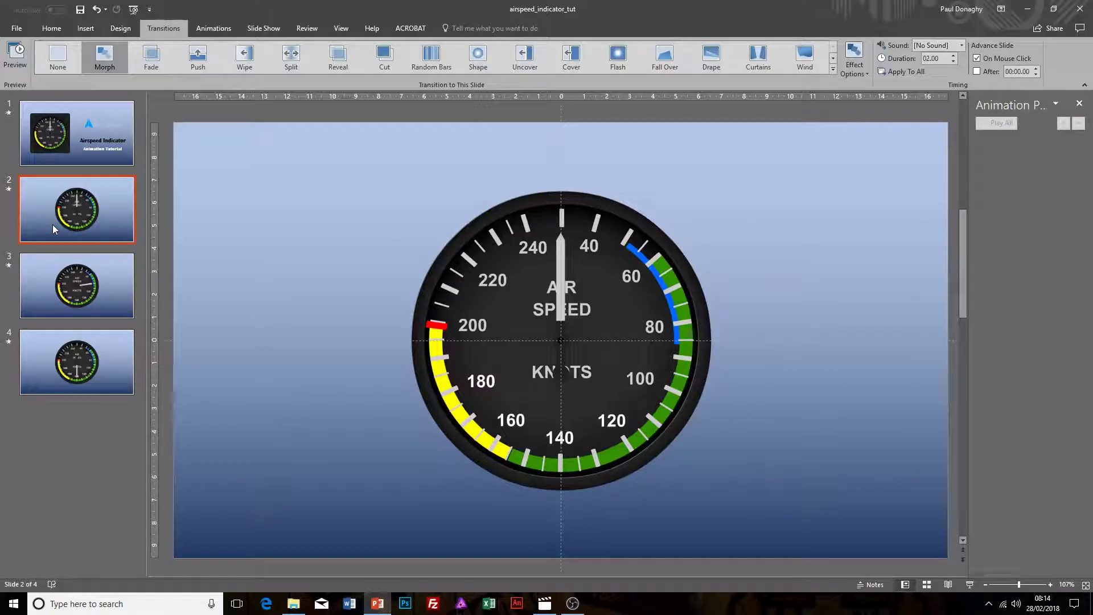
key(shift+F5)
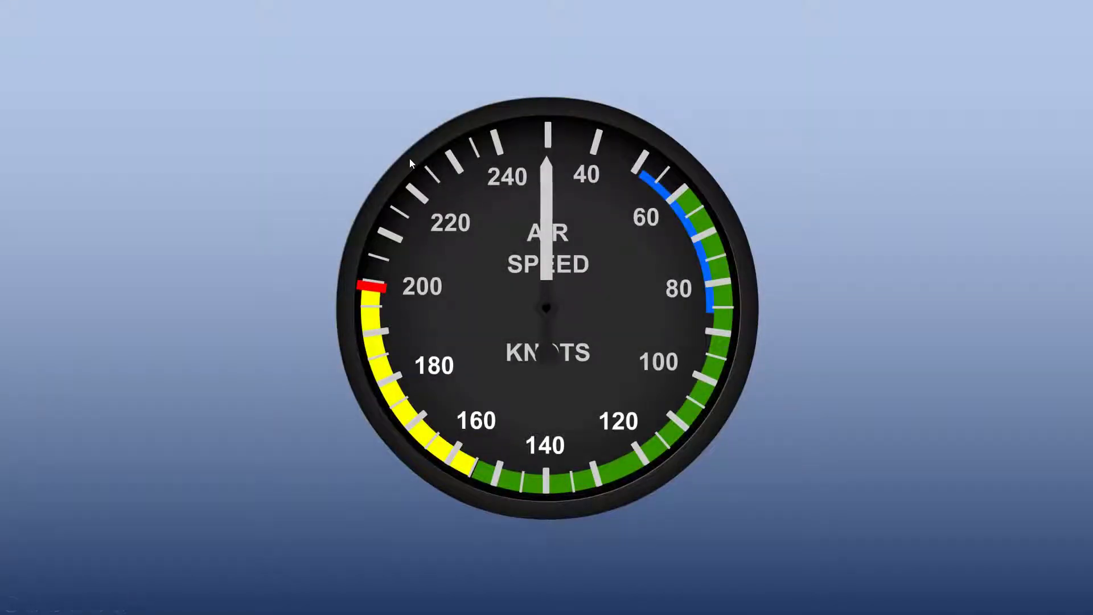
click(410, 163)
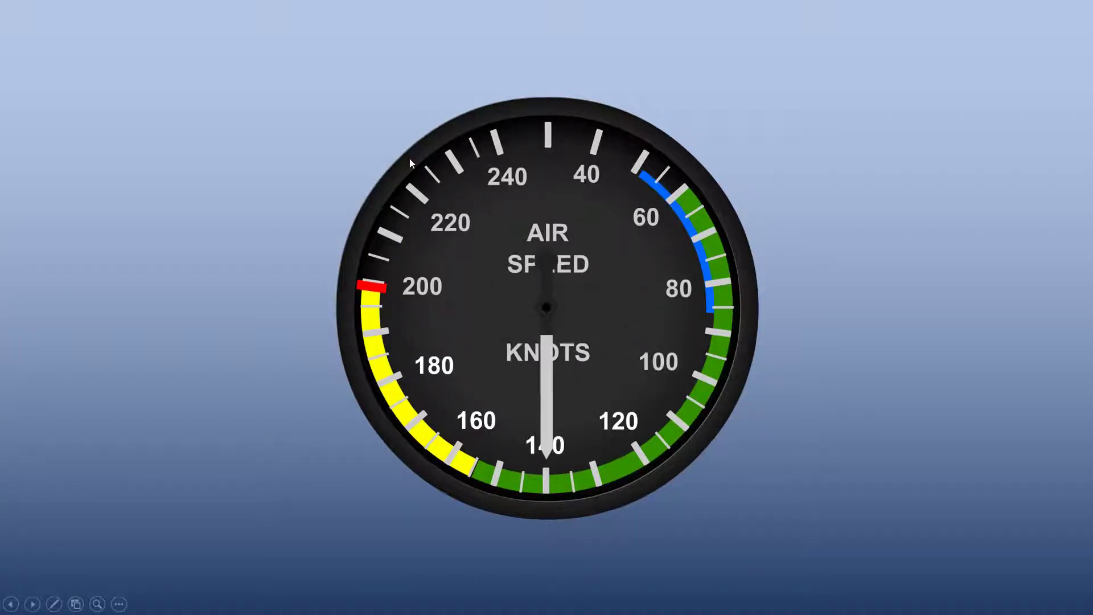
key(Escape)
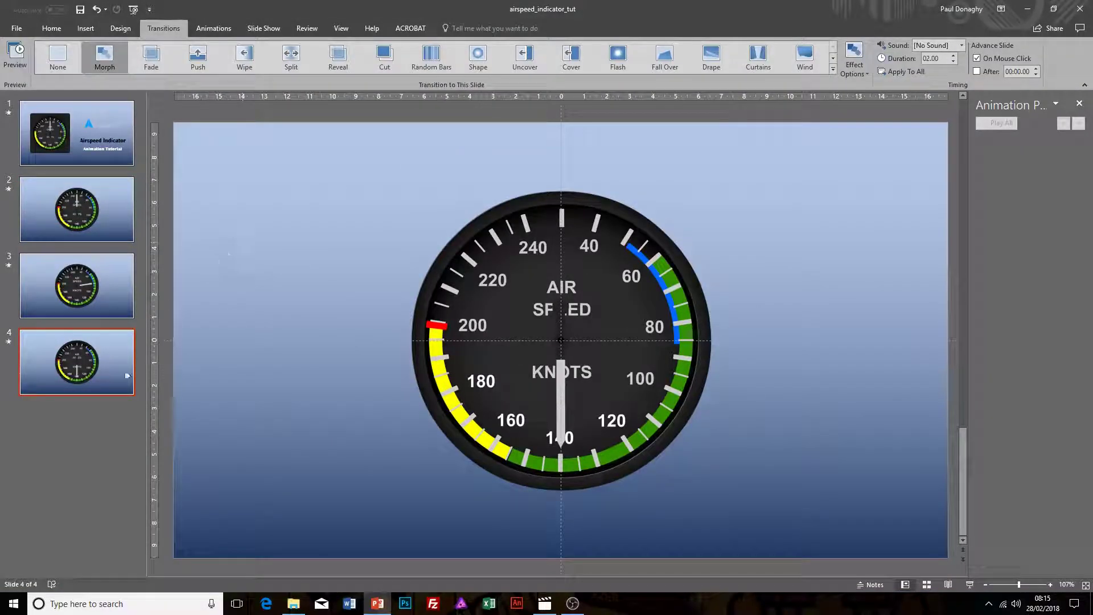
Duplicate slide 4 and rotate the pointer on the copy back to about 100 knots.
key(ctrl+d)
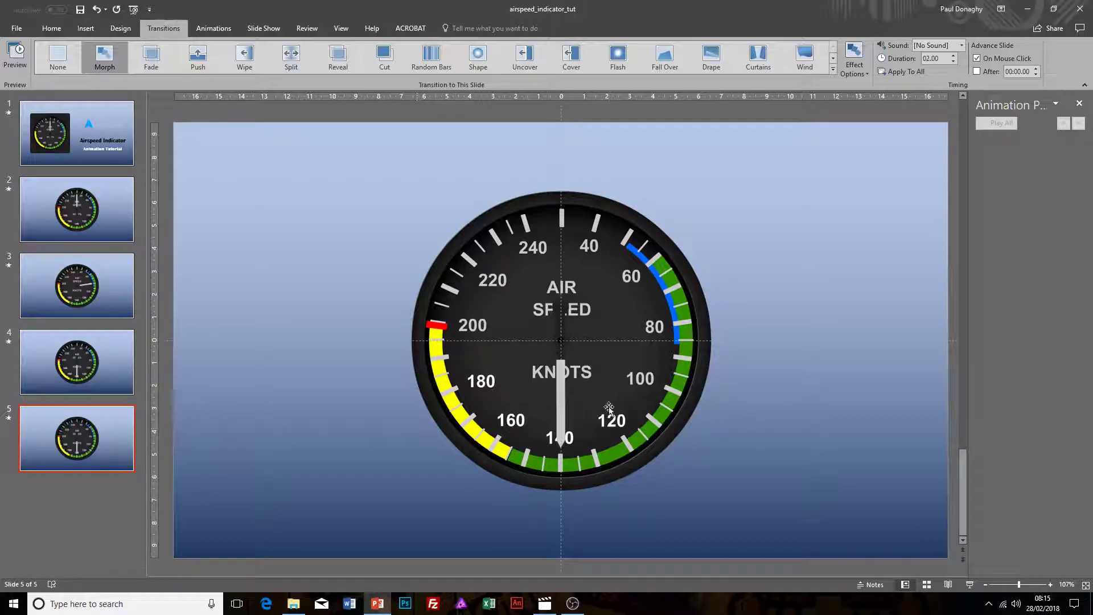
click(570, 402)
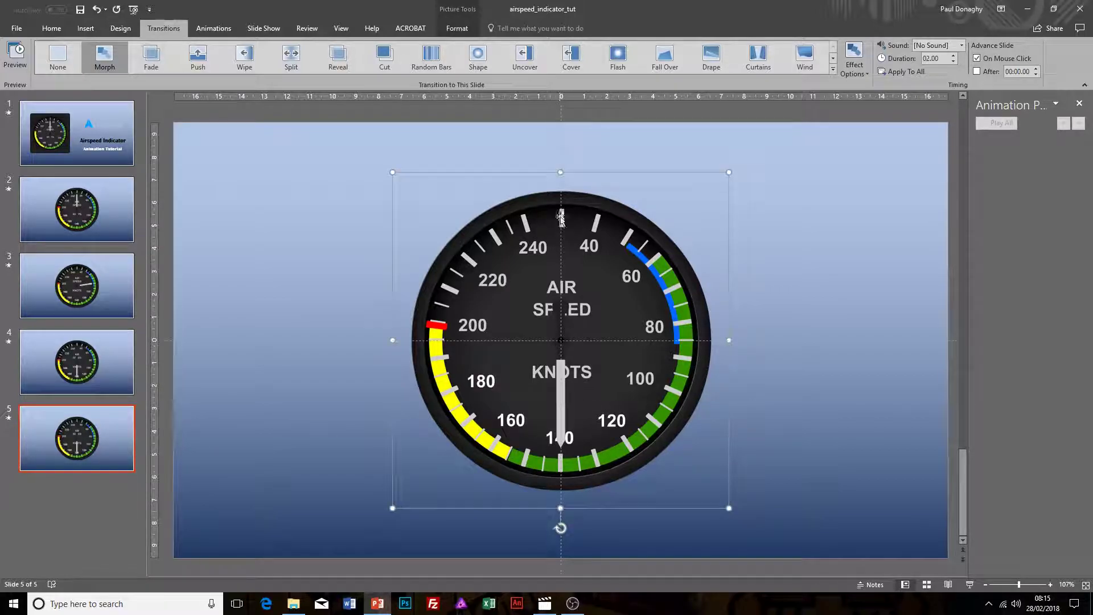
drag(560, 172, 536, 173)
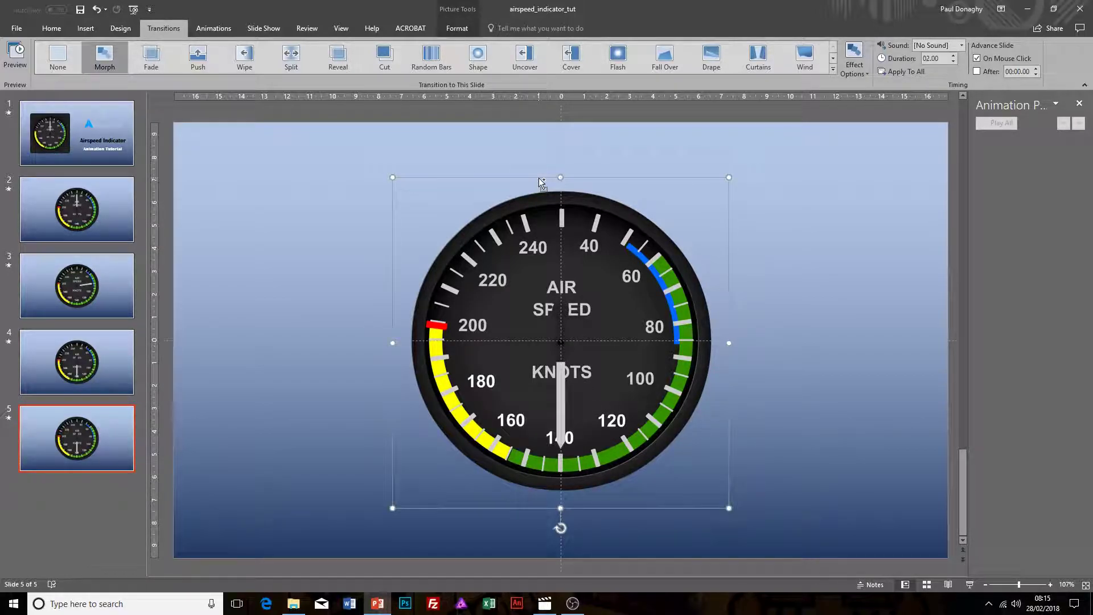
click(748, 380)
click(569, 402)
drag(561, 528, 638, 376)
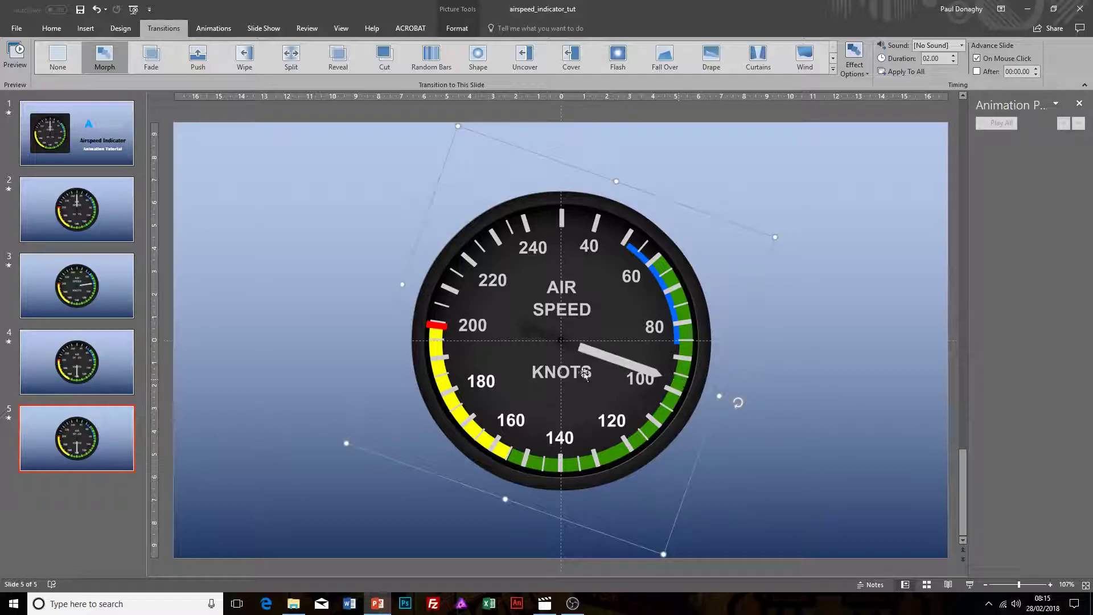
Play the slide show from slide 2 through slide 5 to check the extended pointer movement, and exit it.
click(67, 233)
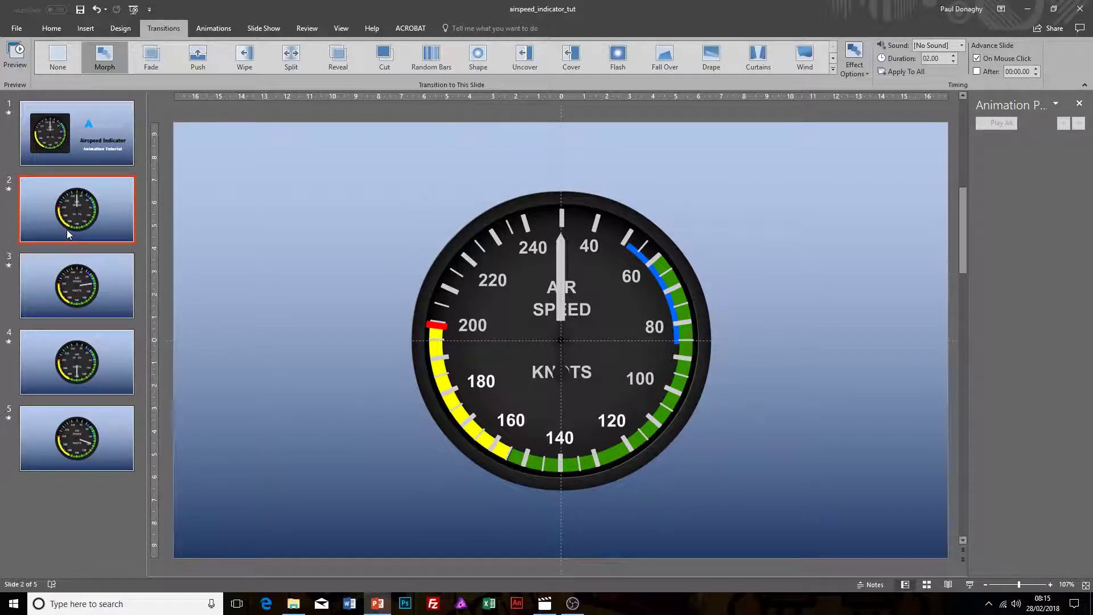
key(shift+F5)
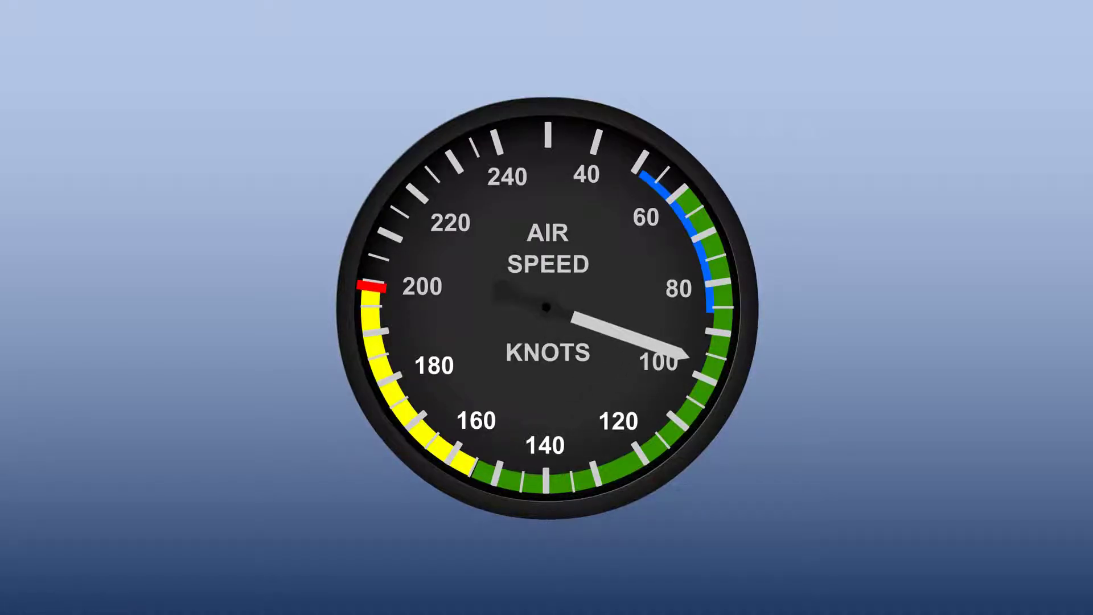
key(Escape)
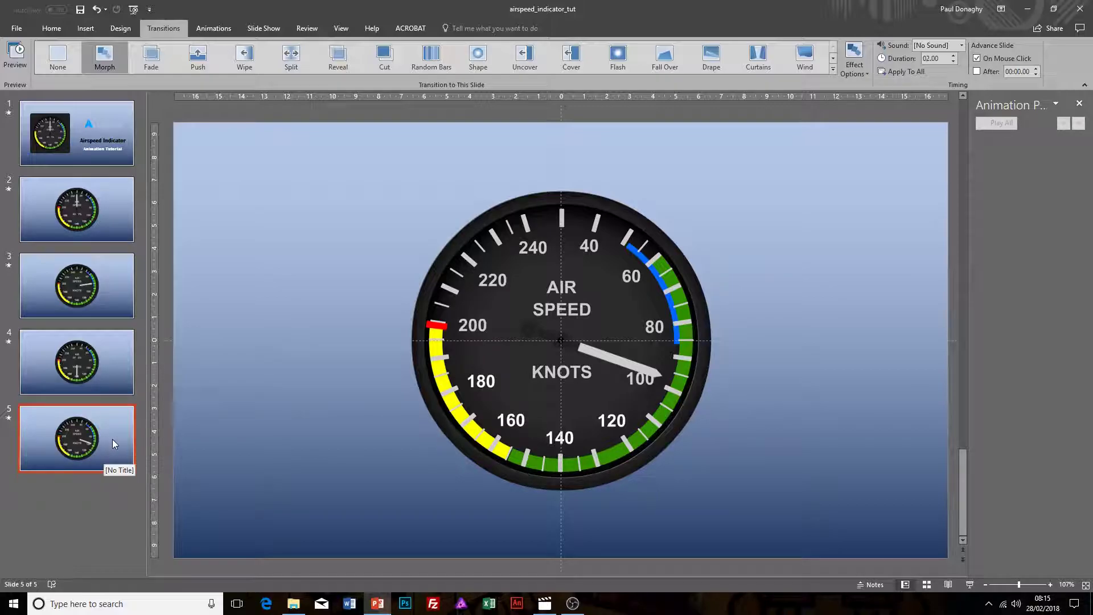
Duplicate slide 5 and set the copy's transition to None.
key(ctrl+d)
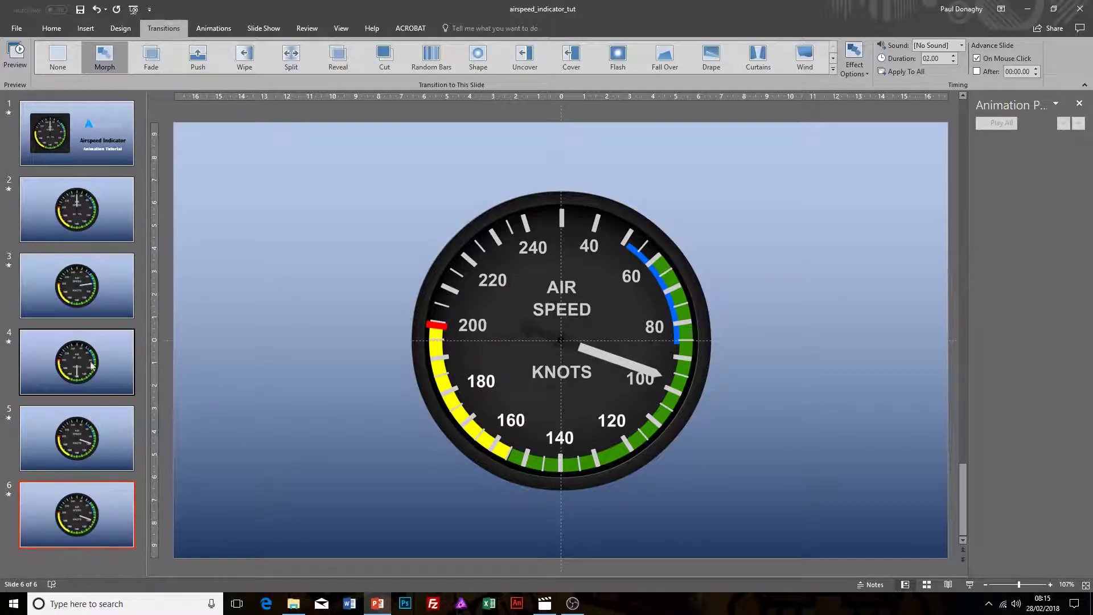
click(58, 57)
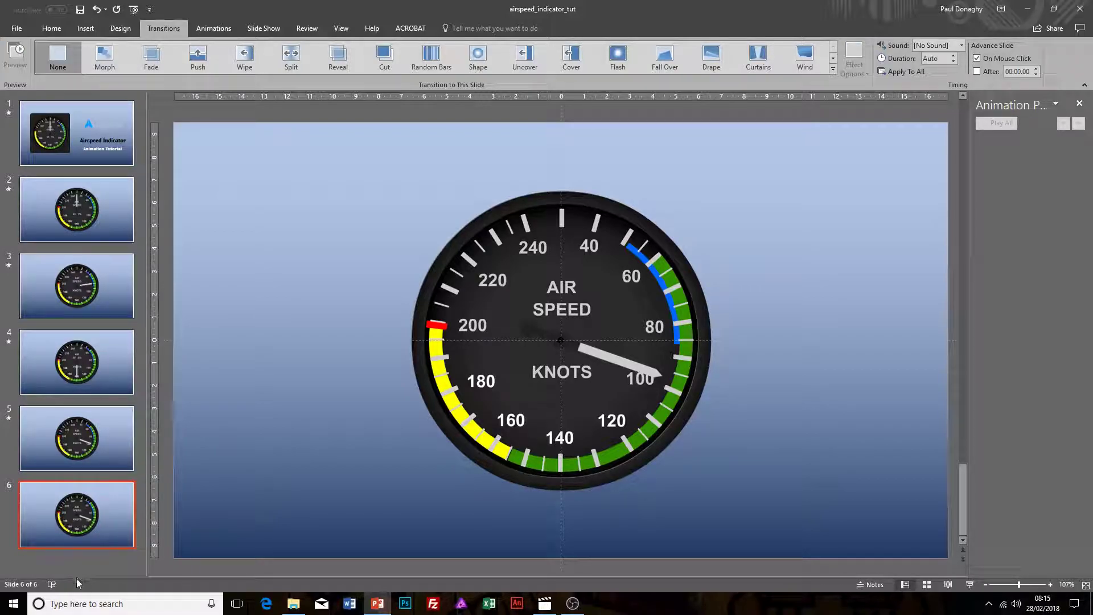
Rotate the pointer picture on slide 6 back to the upright zero mark at the top of the dial.
click(601, 359)
drag(740, 401, 568, 200)
drag(565, 199, 564, 200)
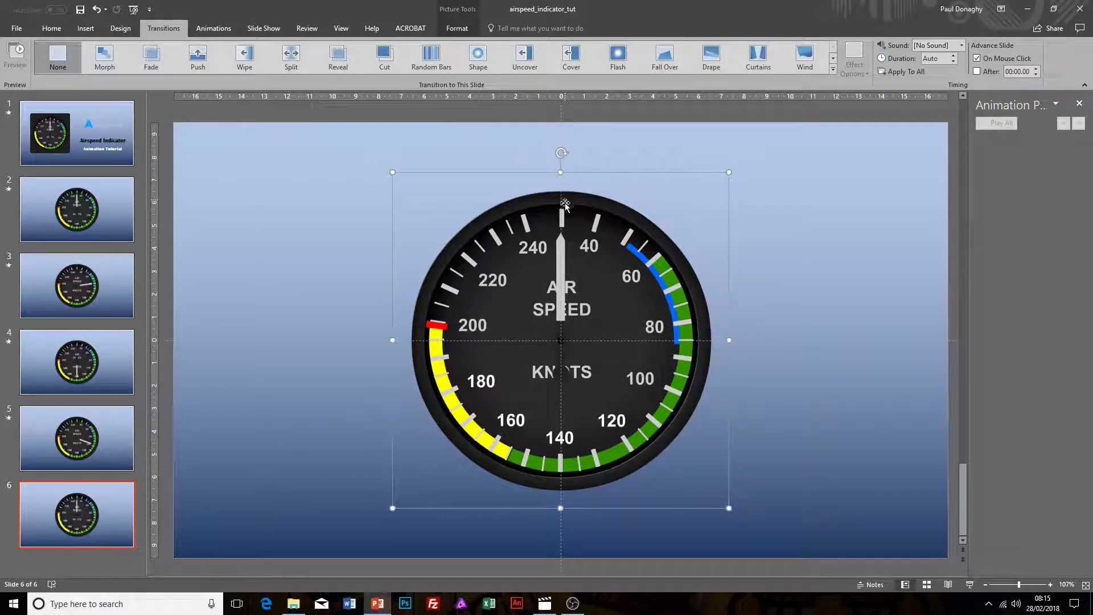
Apply the Spin emphasis animation to the pointer picture on slide 6.
click(221, 28)
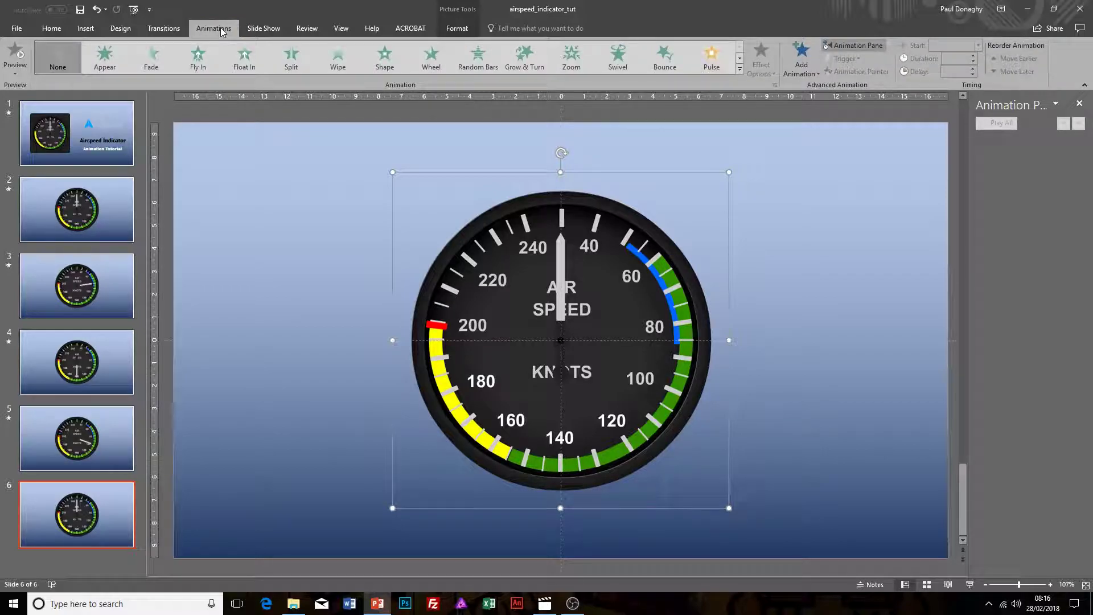
click(848, 46)
click(848, 45)
click(739, 69)
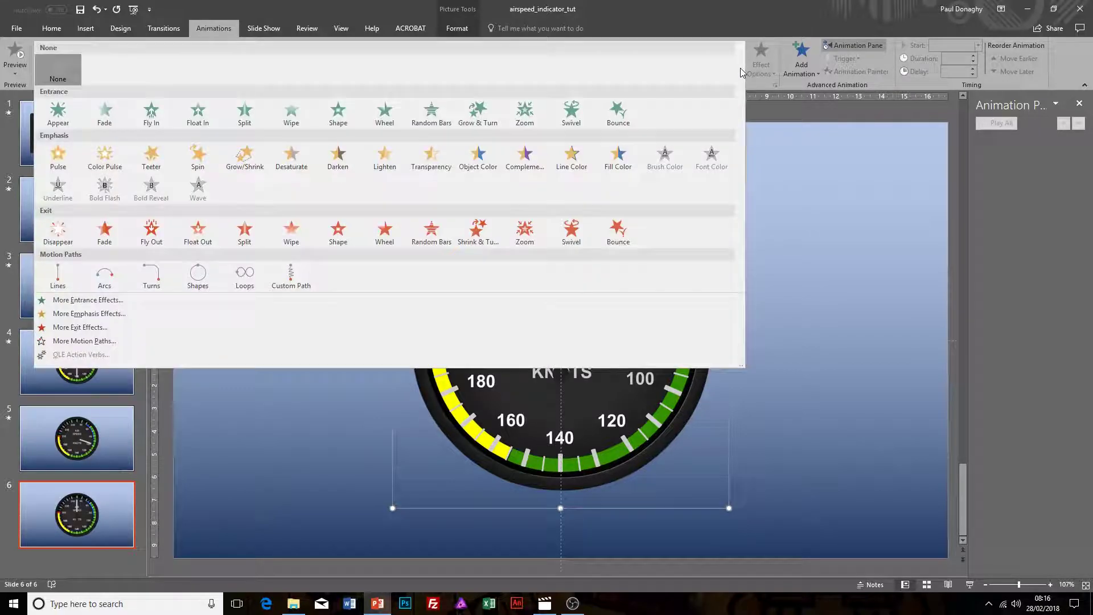
click(198, 165)
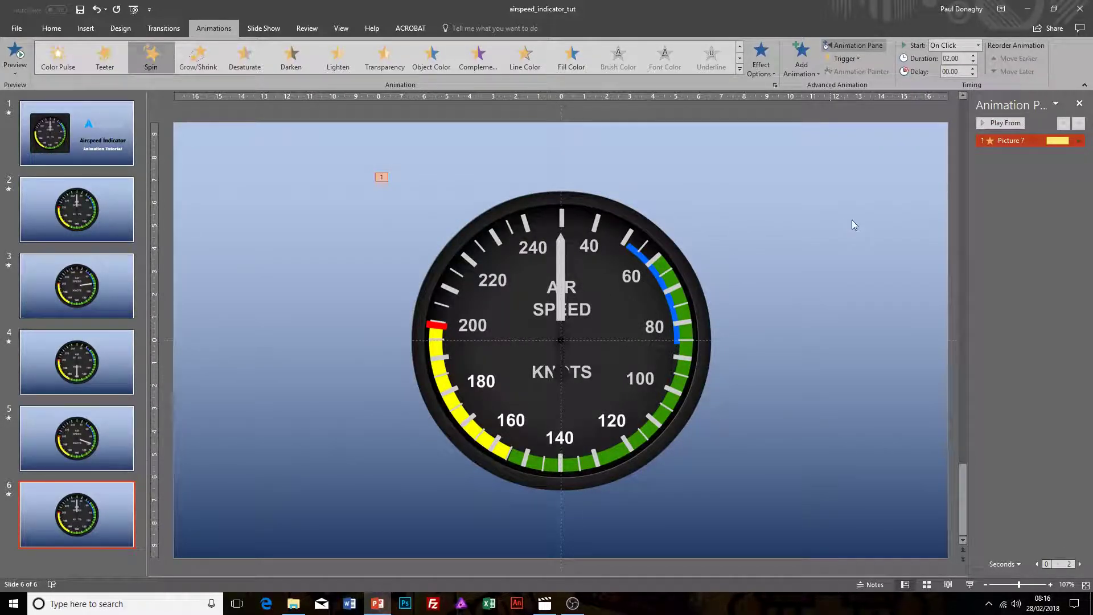
Open the pointer's Spin effect options and examine the available start and duration choices in the timing settings.
click(1078, 141)
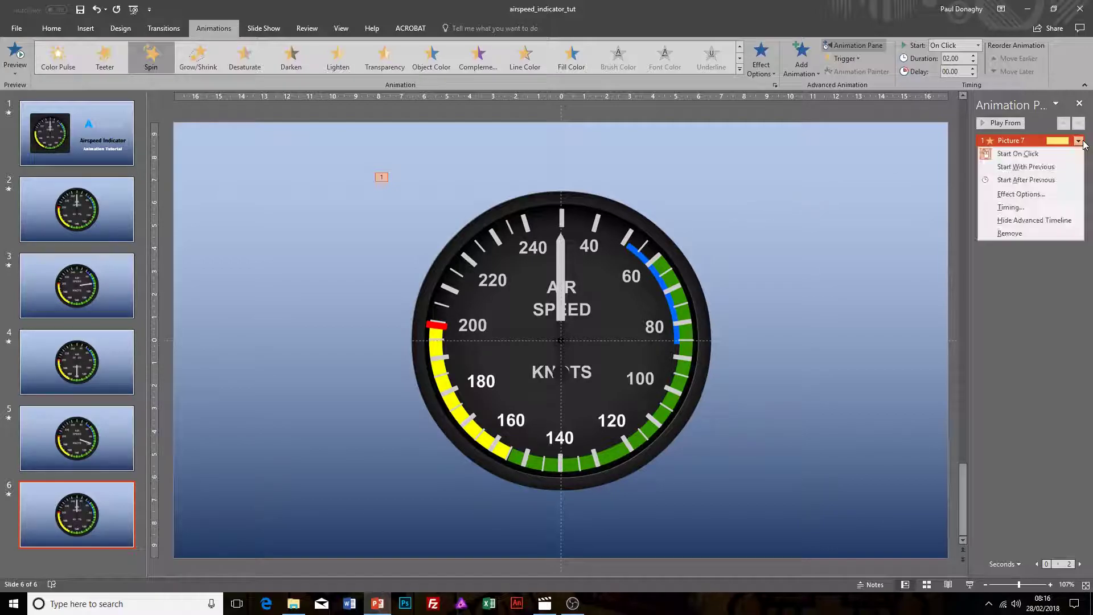
click(1023, 195)
drag(674, 180, 851, 176)
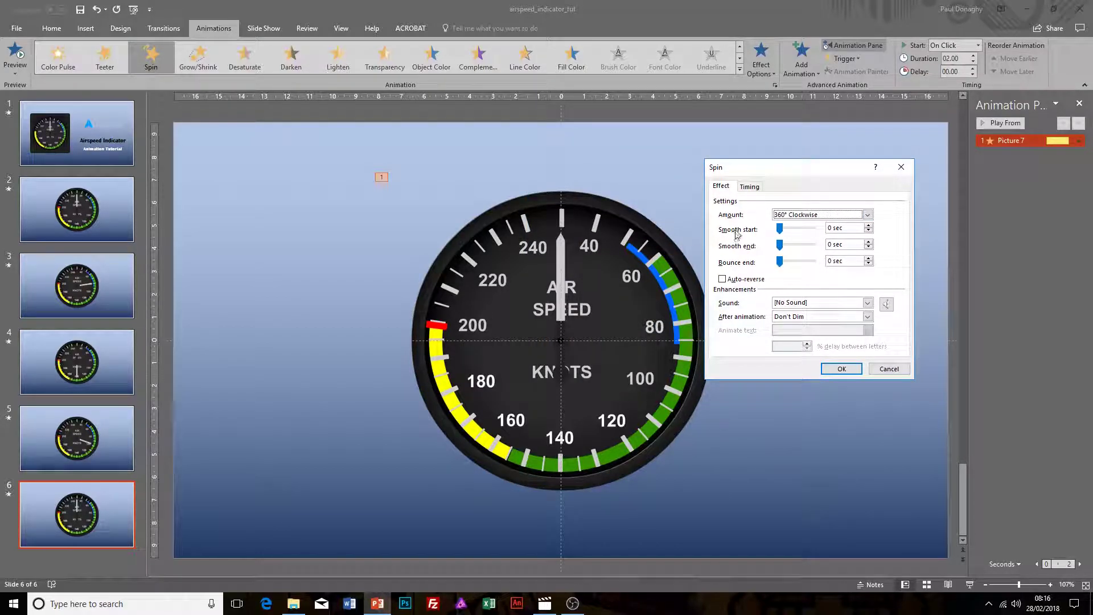
click(750, 187)
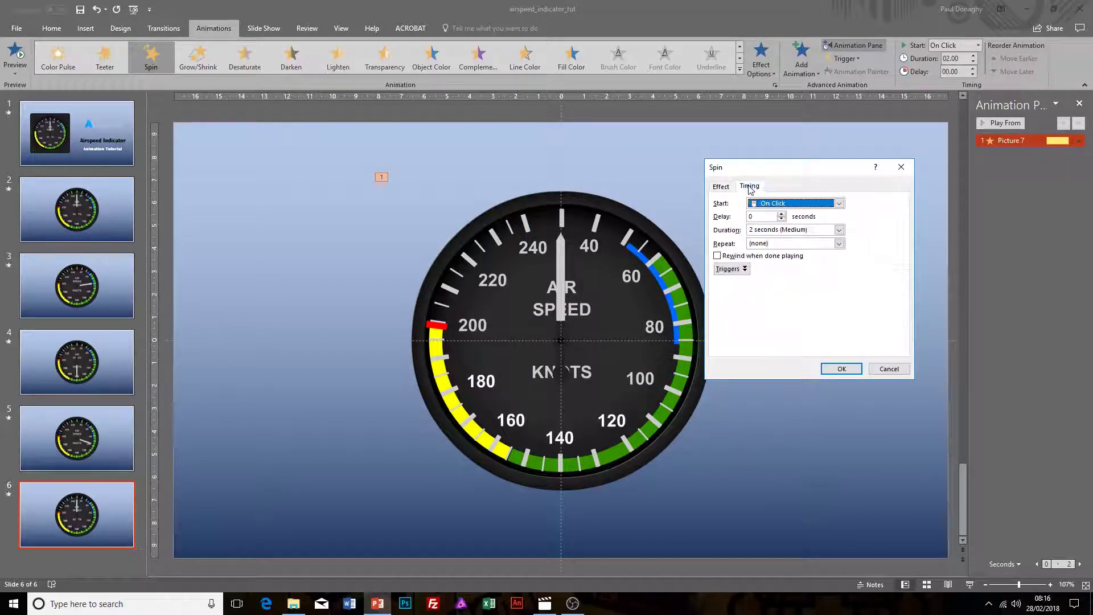
click(839, 204)
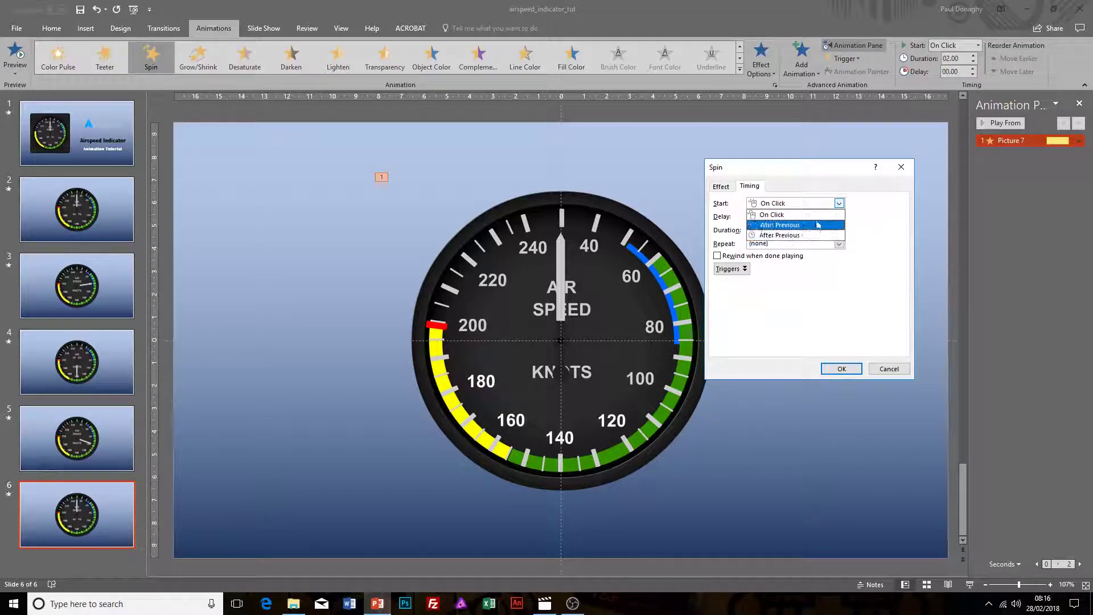
click(874, 222)
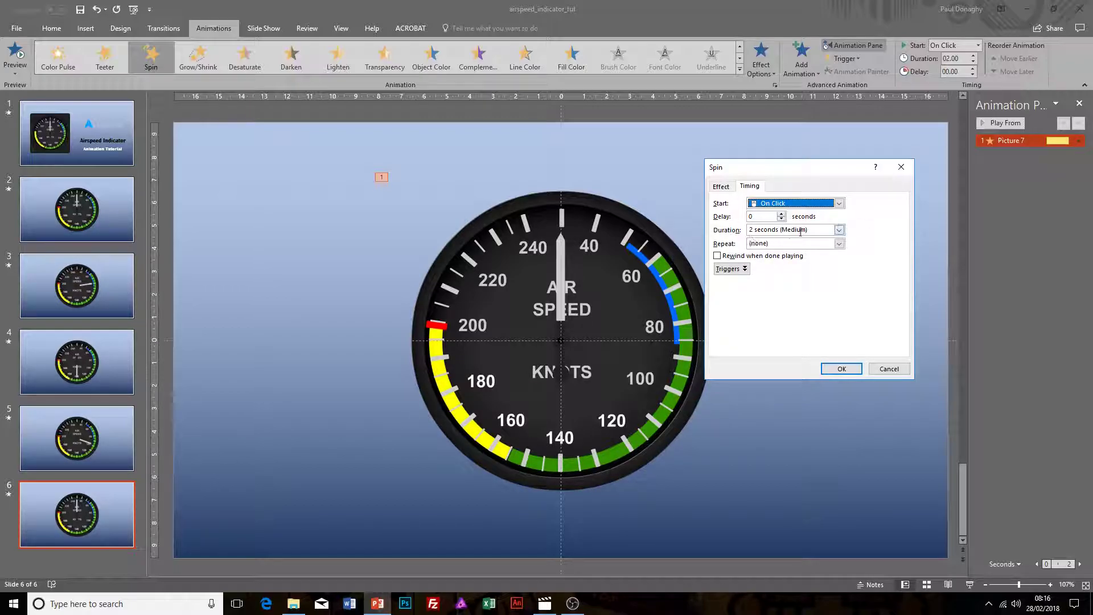
click(839, 230)
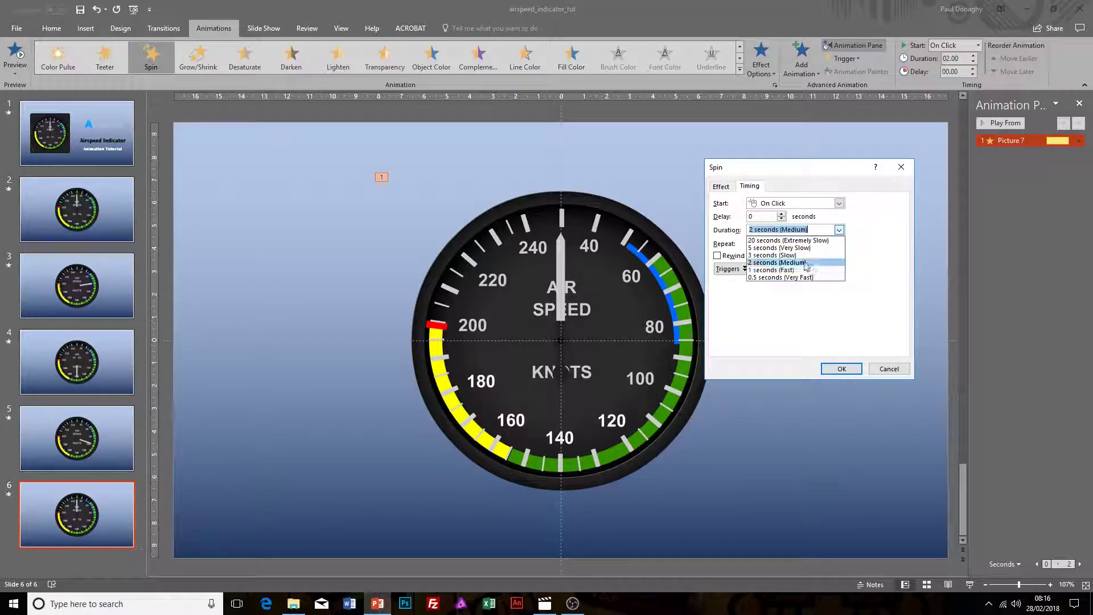
click(883, 256)
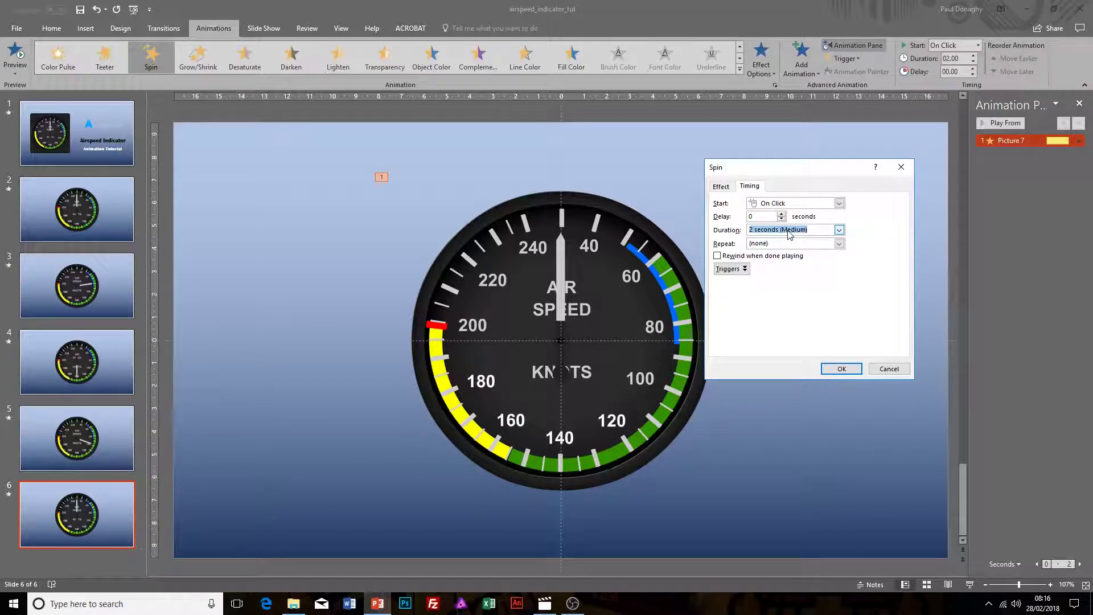
Set the first Spin effect to 82° clockwise with a smooth start of 1 sec and a smooth end of 0.96 sec.
click(721, 187)
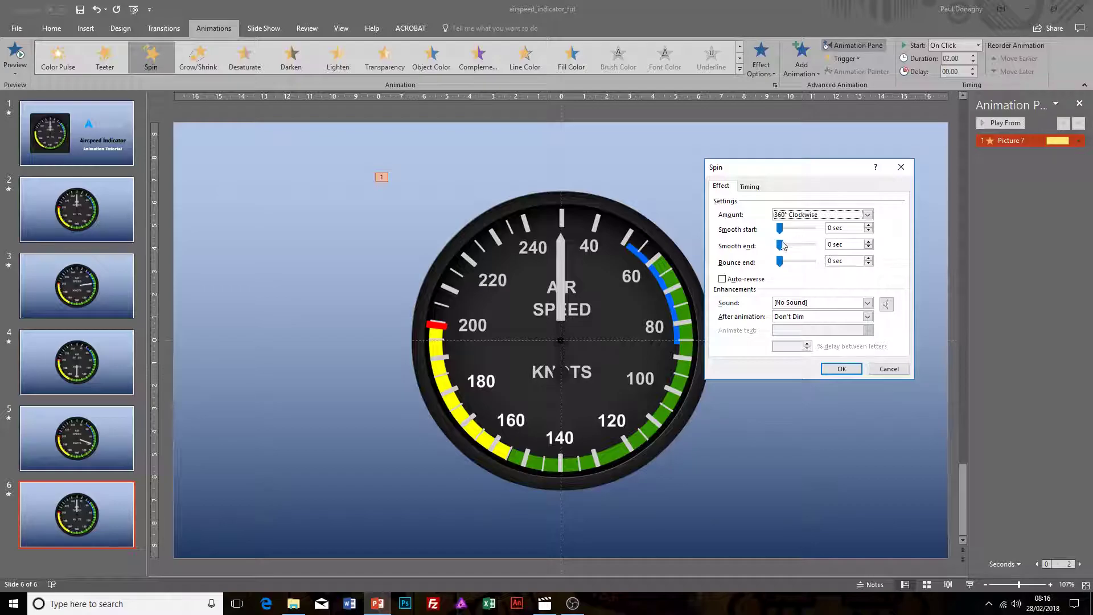
drag(780, 228, 798, 250)
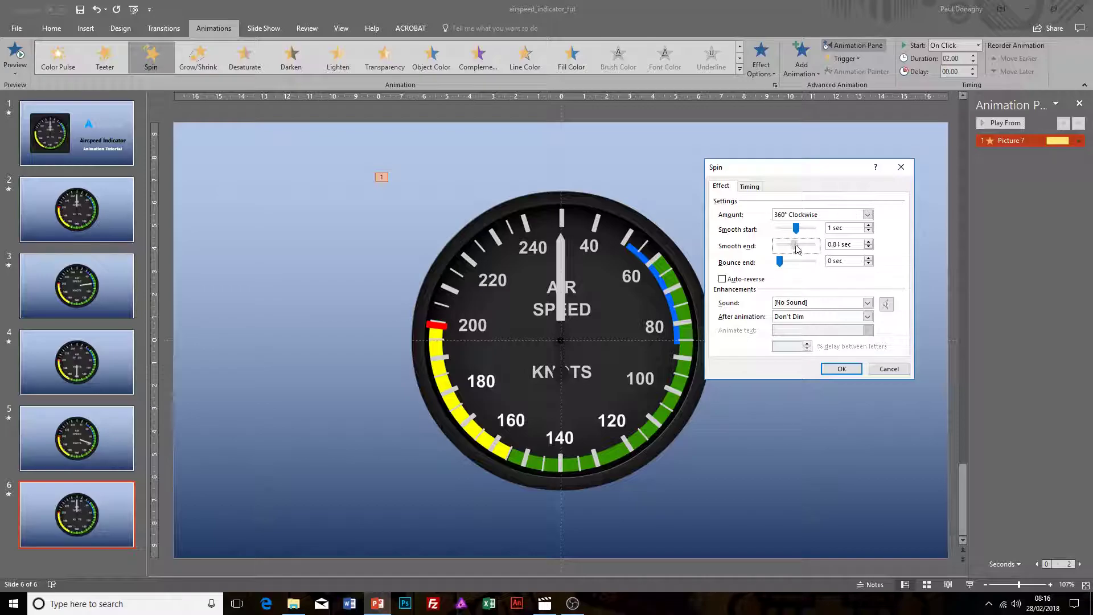
click(868, 216)
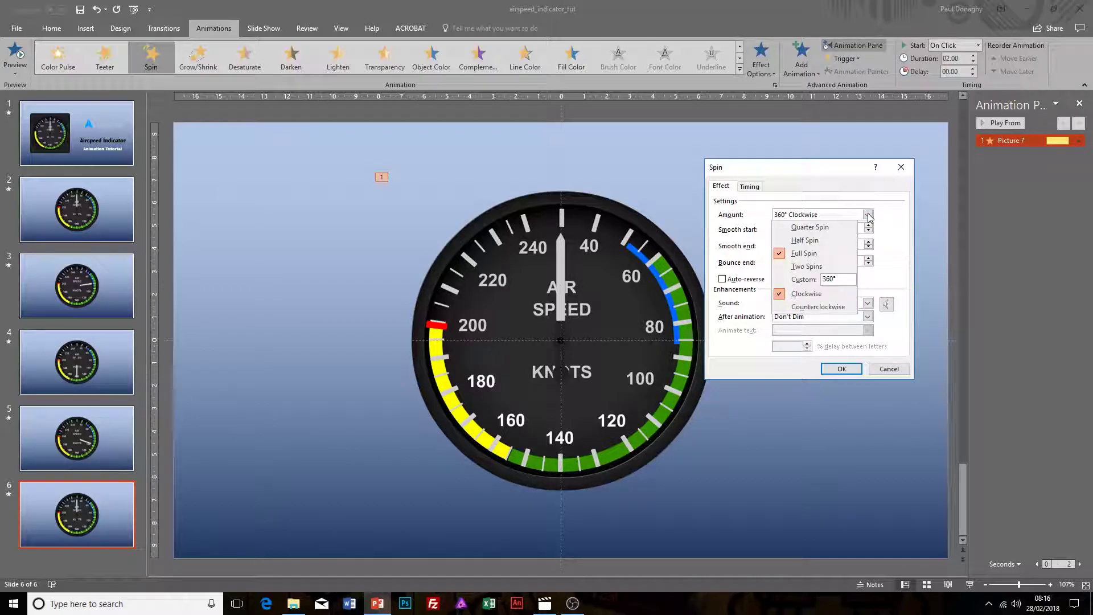
double_click(827, 280)
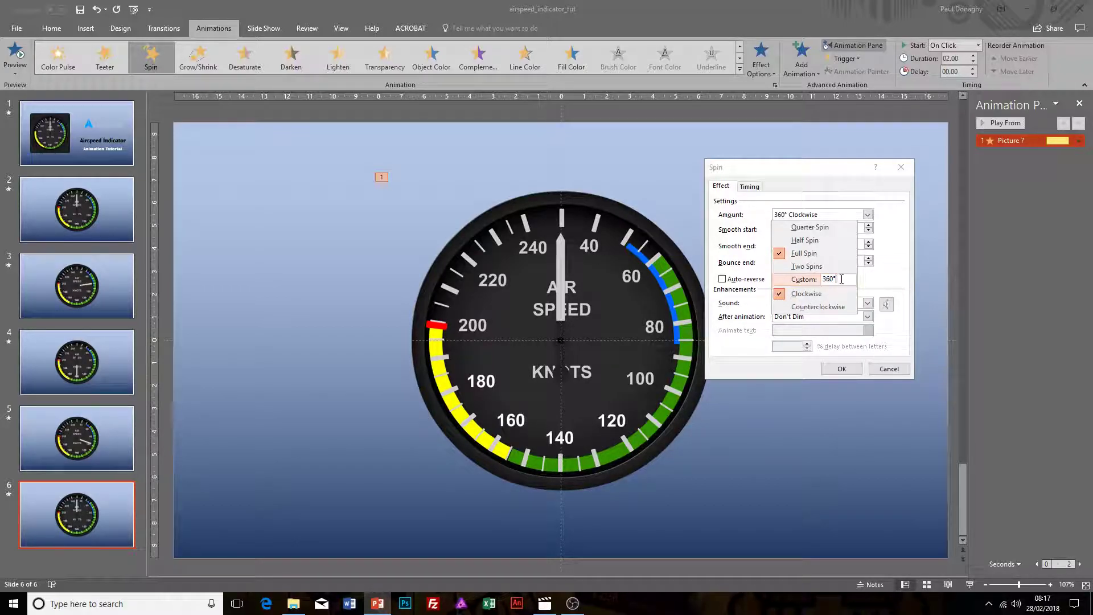
text(82)
key(Return)
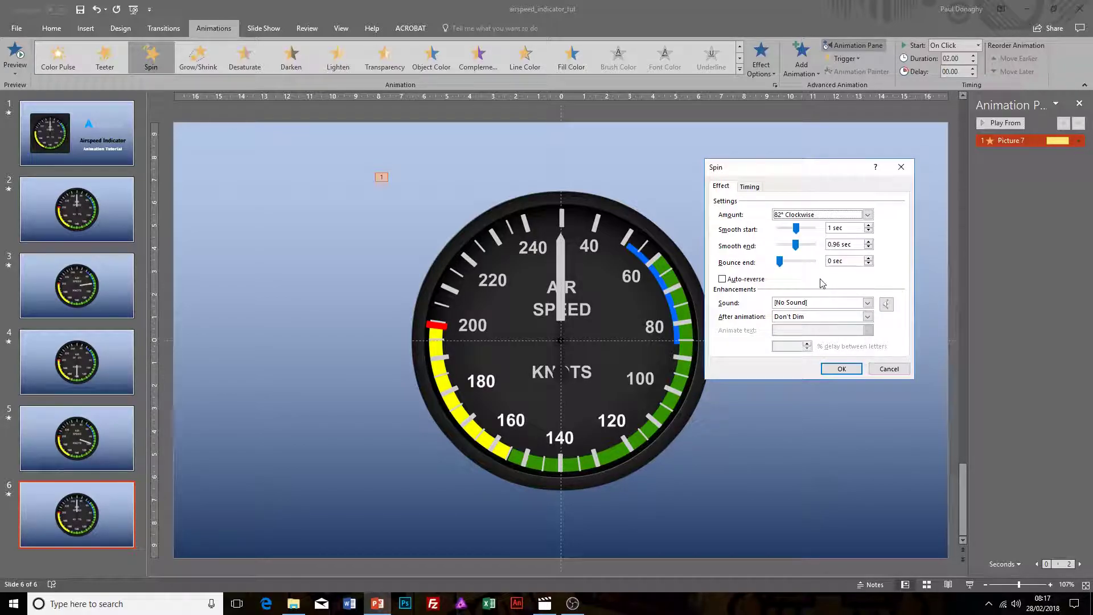
click(841, 369)
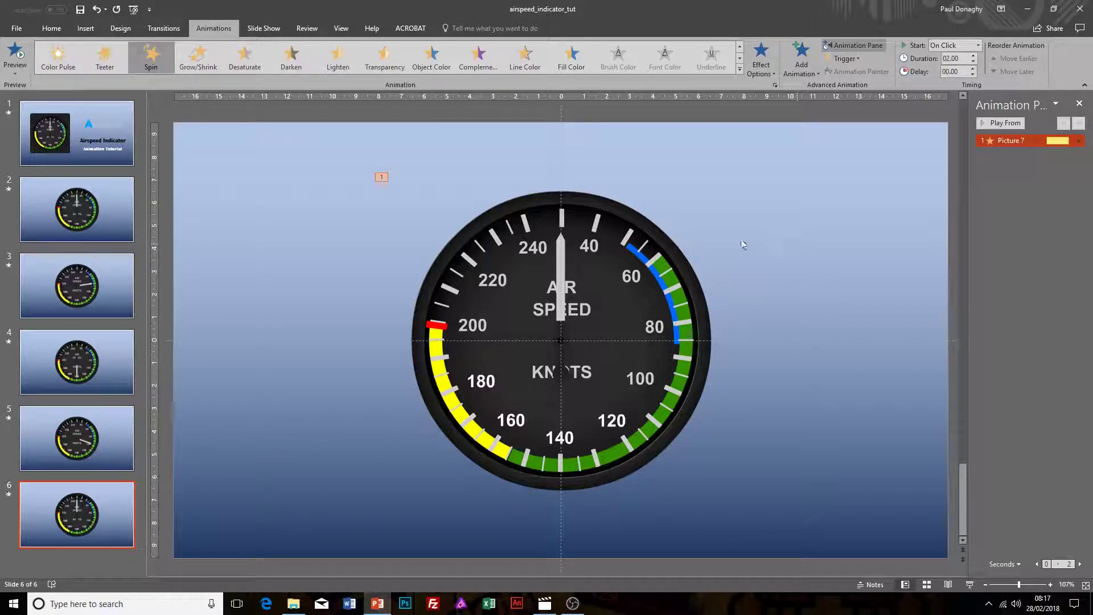
Add a second Spin emphasis animation to the pointer picture while keeping the first one.
click(555, 258)
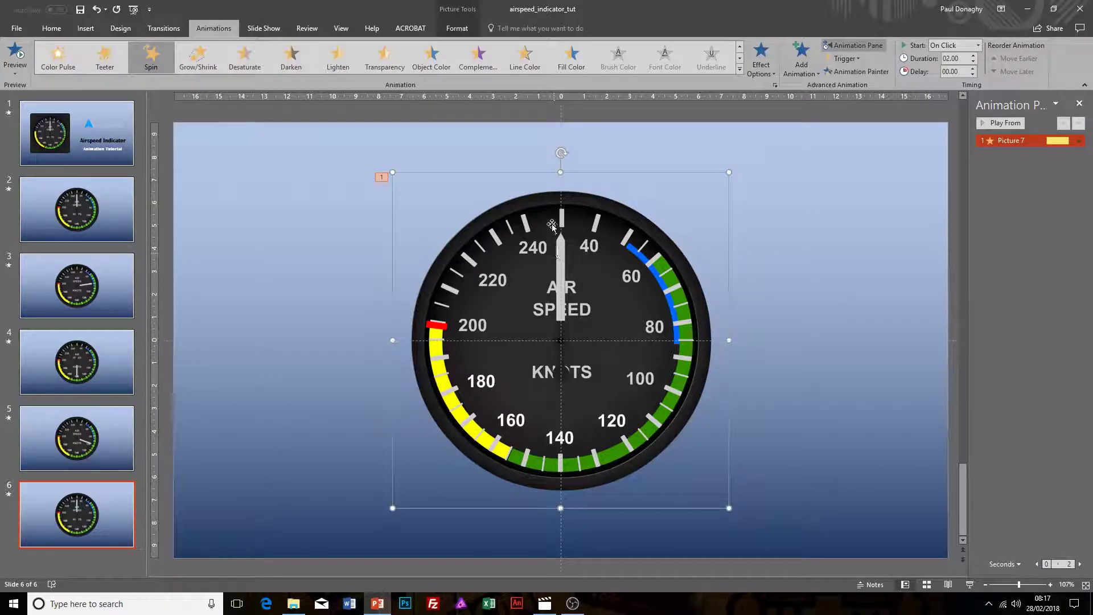
click(802, 67)
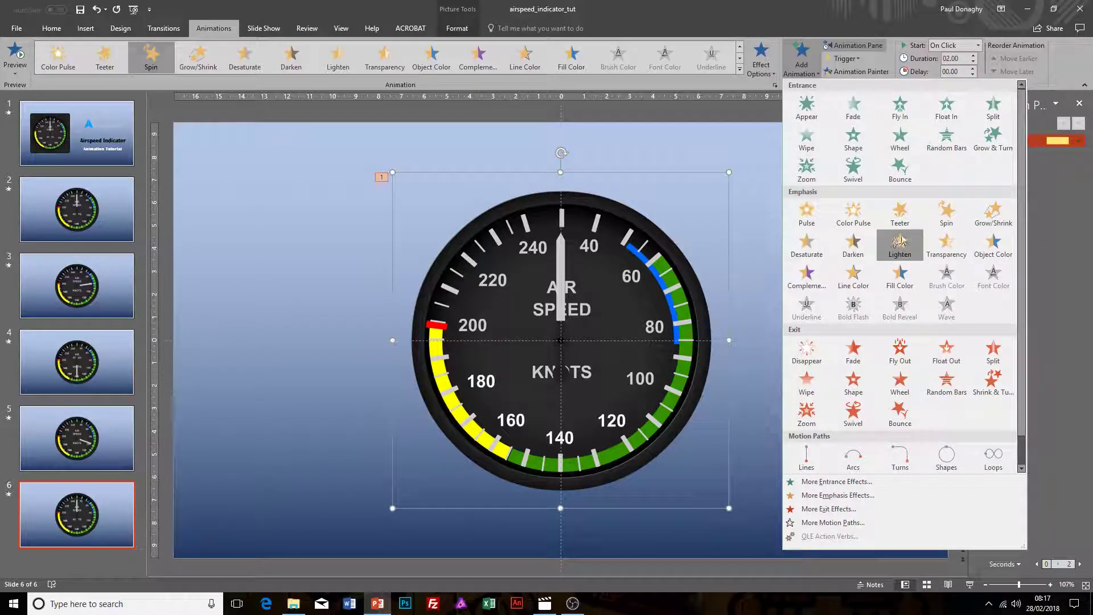
click(943, 214)
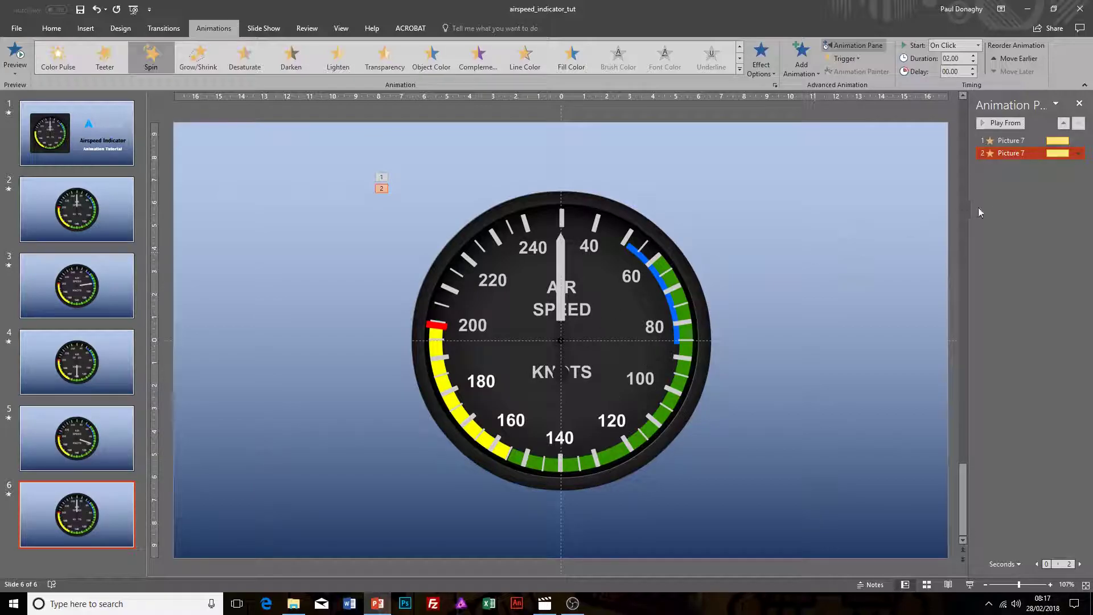
Set the second Spin effect to 100° clockwise with a smooth start of 0.8 sec and a smooth end of 0.82 sec.
click(1078, 153)
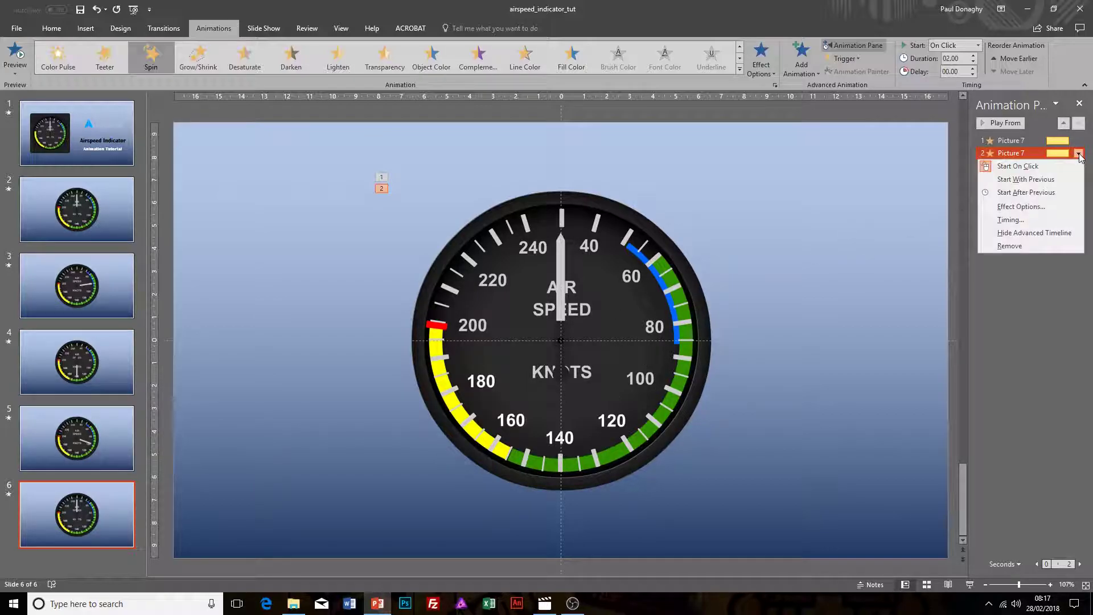
click(1012, 209)
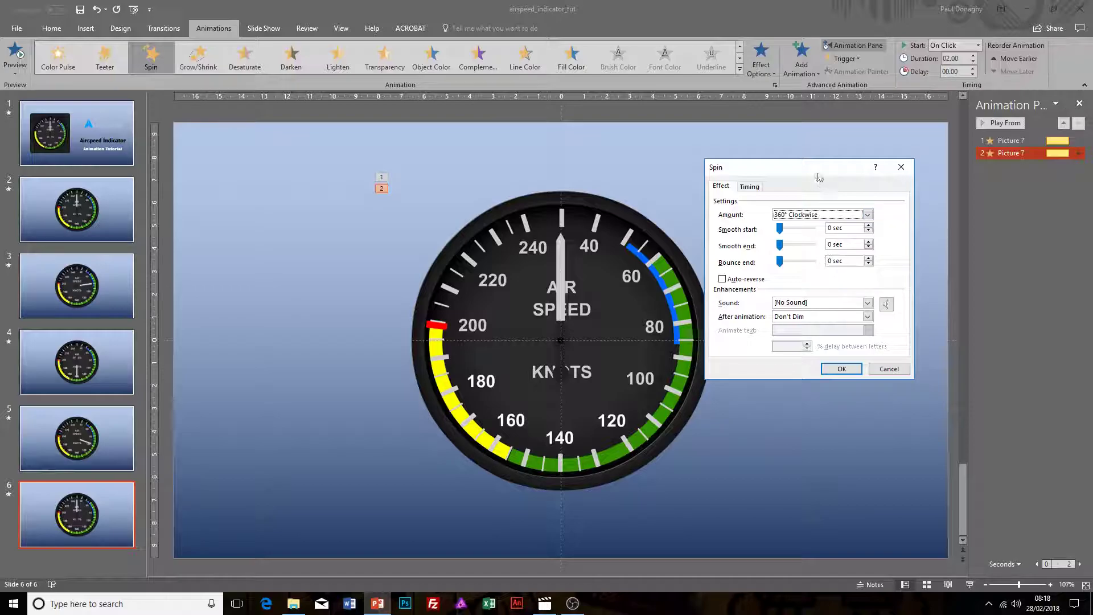
drag(801, 223, 817, 246)
click(889, 209)
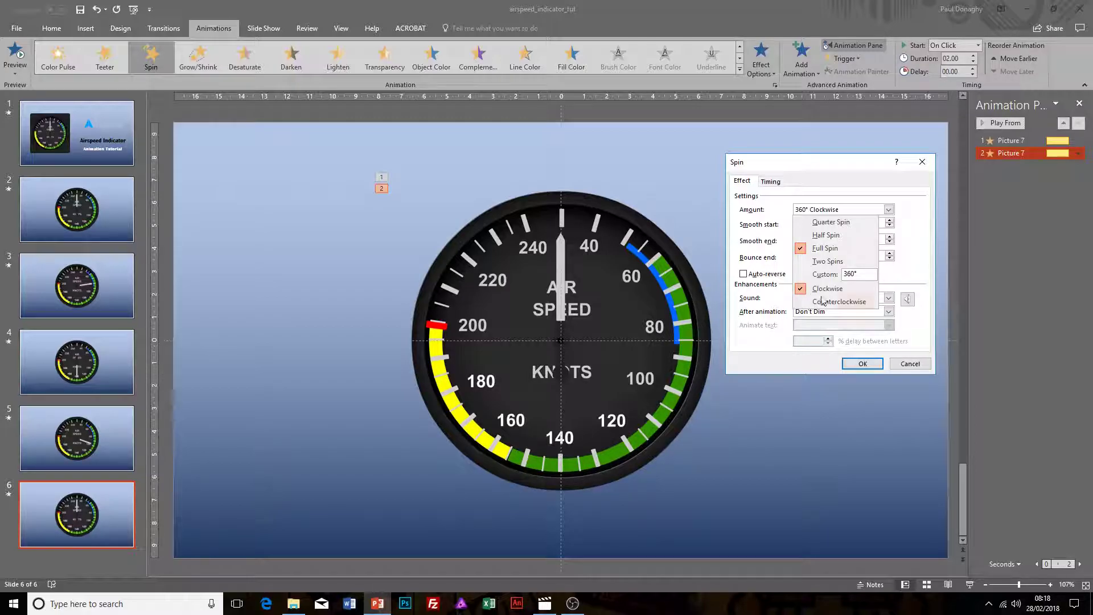
drag(862, 273, 845, 274)
key(BackSpace)
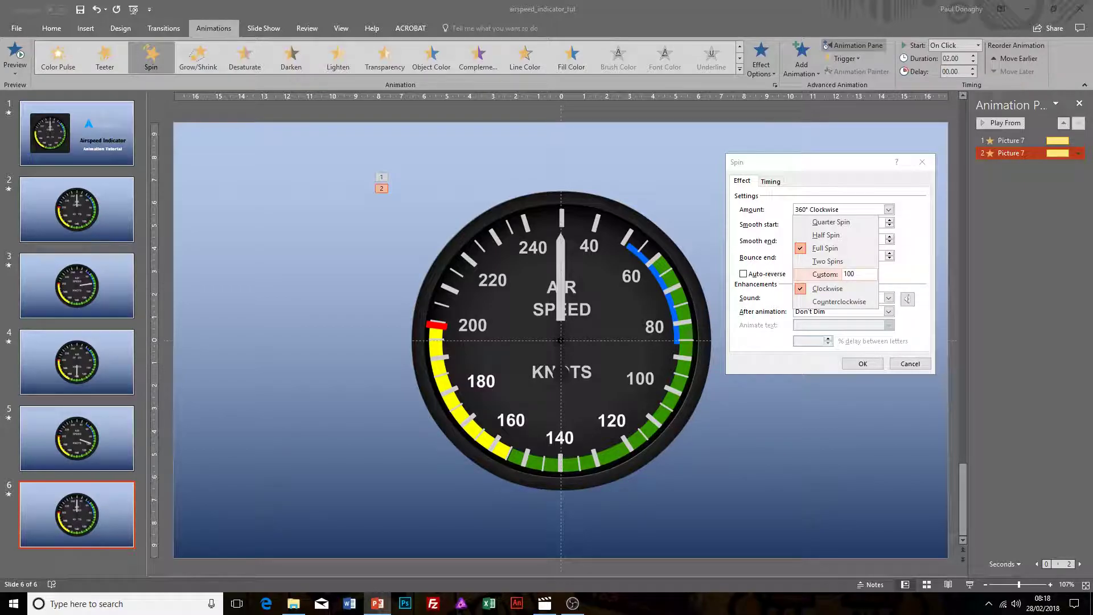
key(Return)
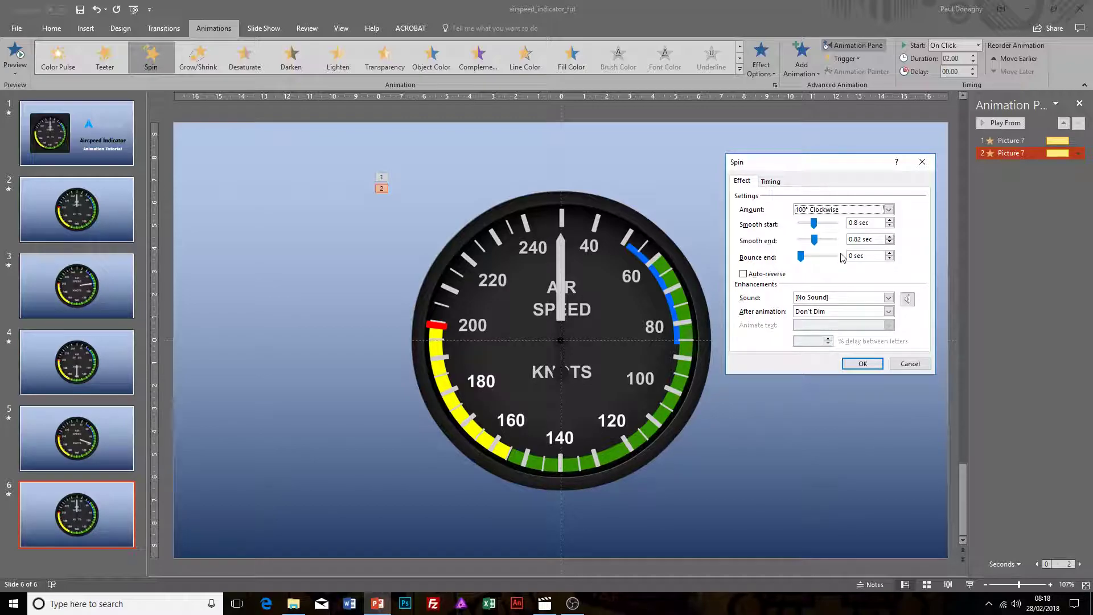
click(862, 362)
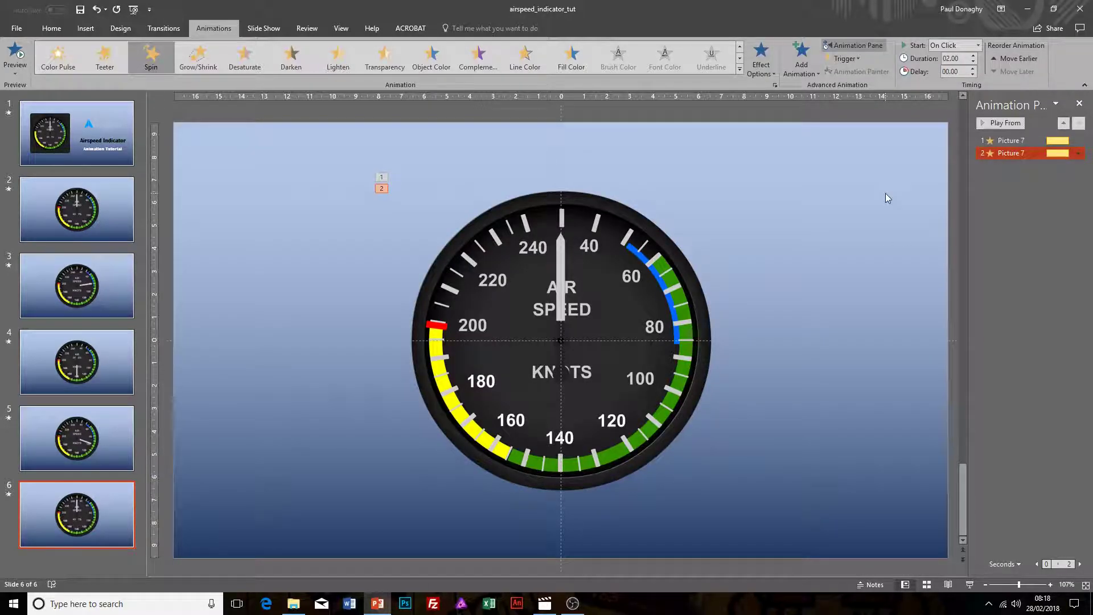
Play the slide show from slide 6 to check both pointer spins, and exit it.
key(shift+F5)
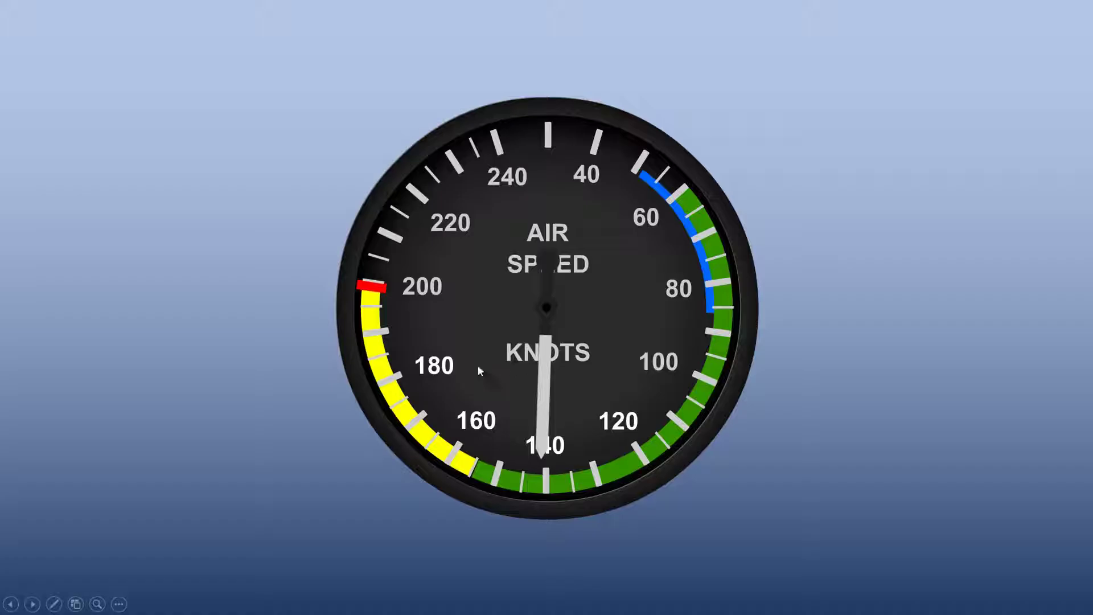
key(Escape)
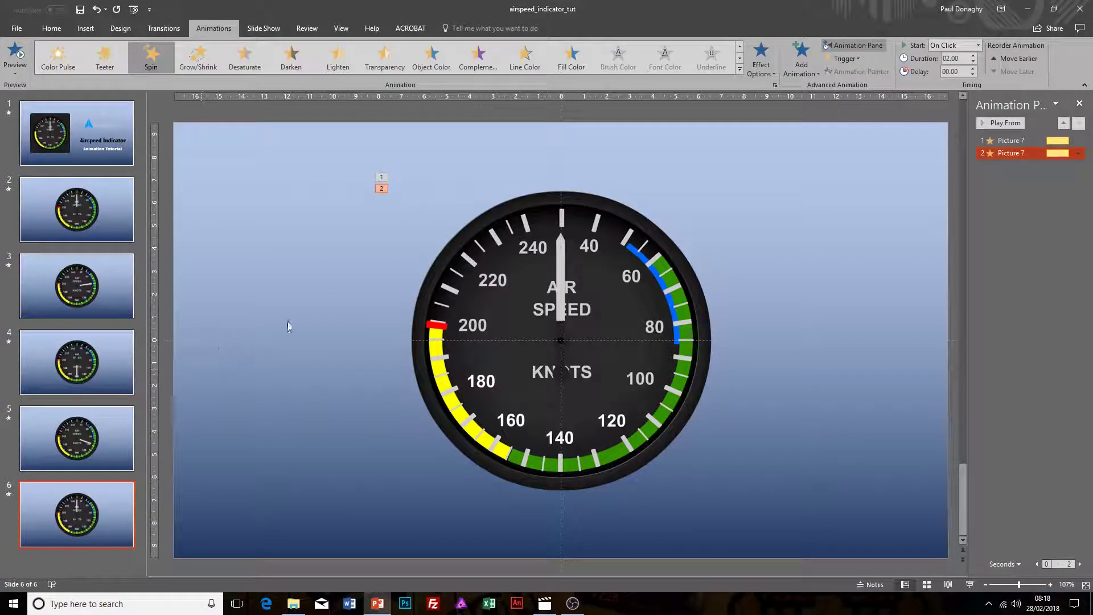